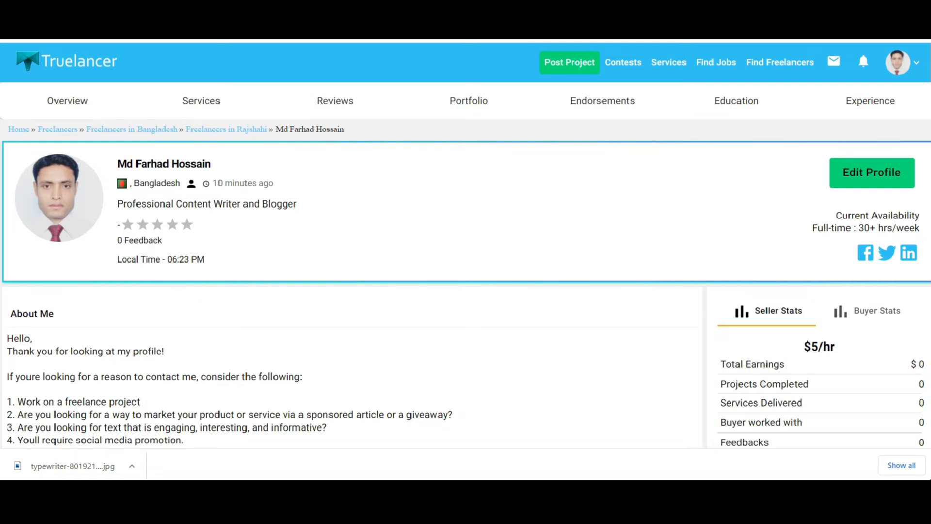
Review the freelancer profile's about, expertise, services, endorsements, education and work experience sections
scroll(465, 291, "down", 3)
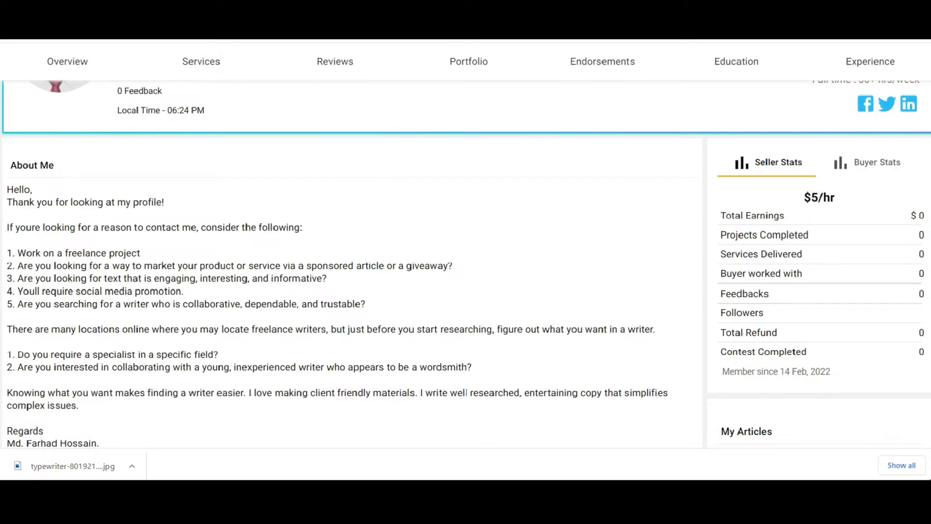
scroll(466, 291, "up", 2)
scroll(465, 245, "up", 1)
scroll(466, 243, "down", 10)
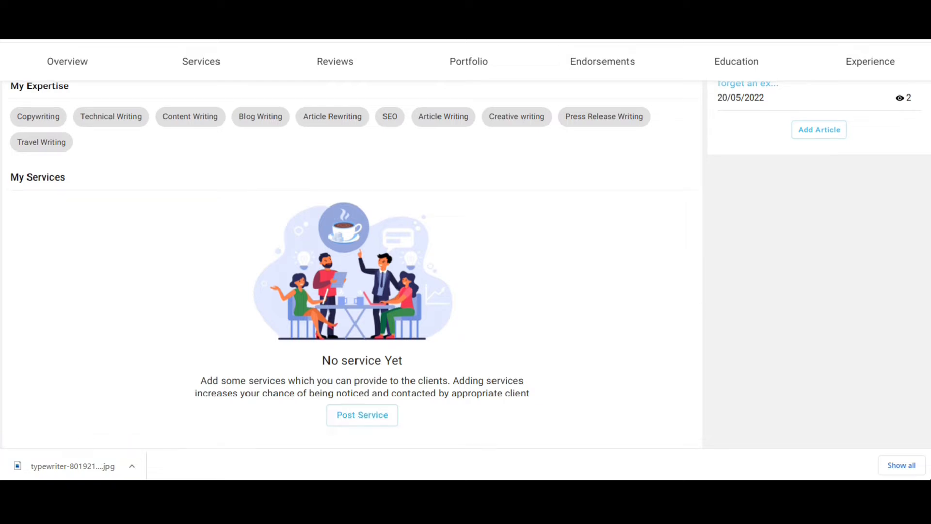
scroll(909, 217, "up", 9)
scroll(909, 216, "down", 6)
scroll(219, 329, "down", 5)
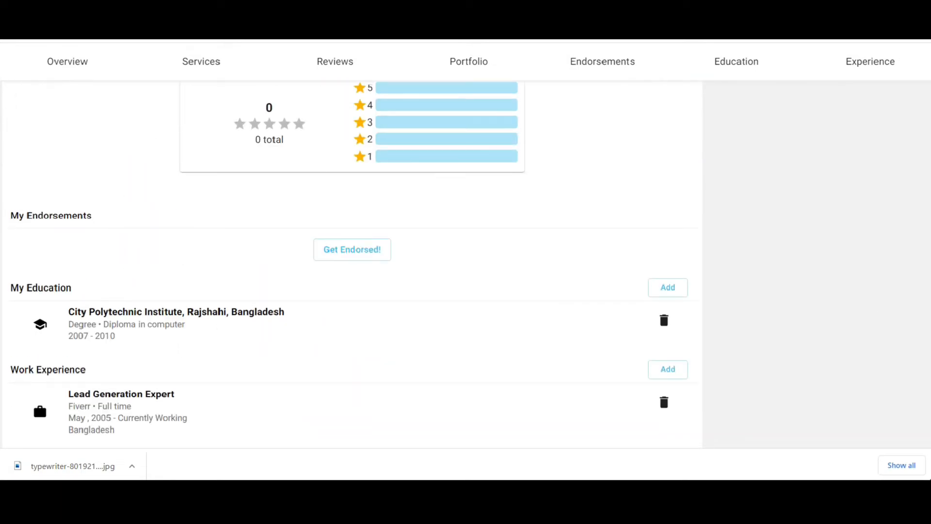
scroll(350, 262, "up", 5)
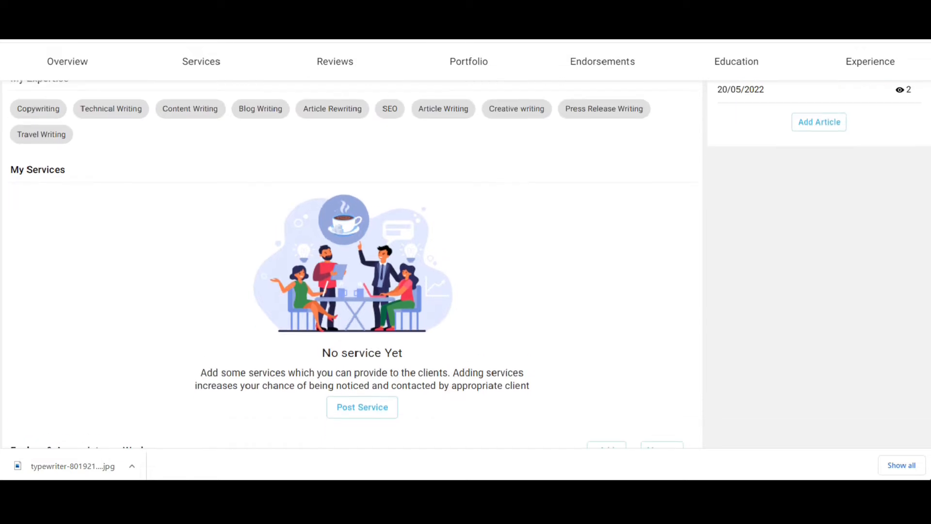
Start posting a new service titled "For only $15, I can write 6 SEO-friendly 500 word articles."
left_click(374, 410)
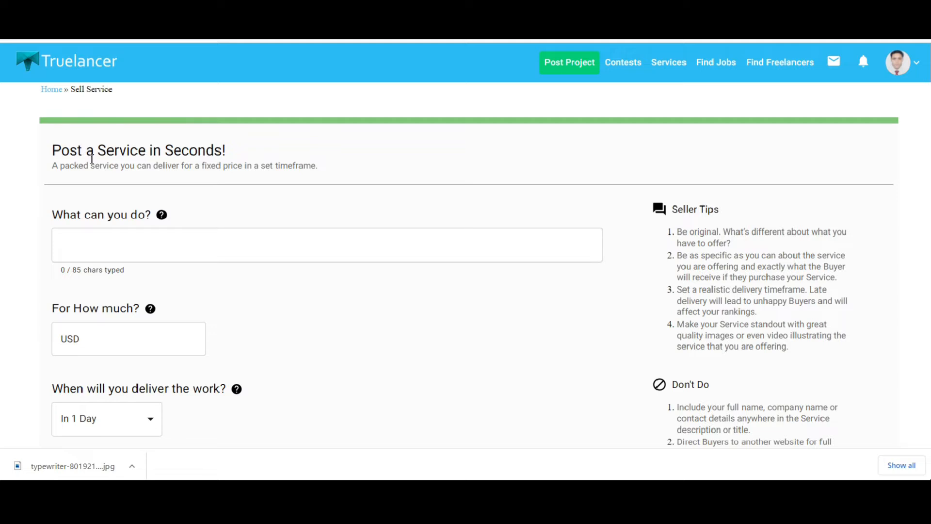
left_click(211, 247)
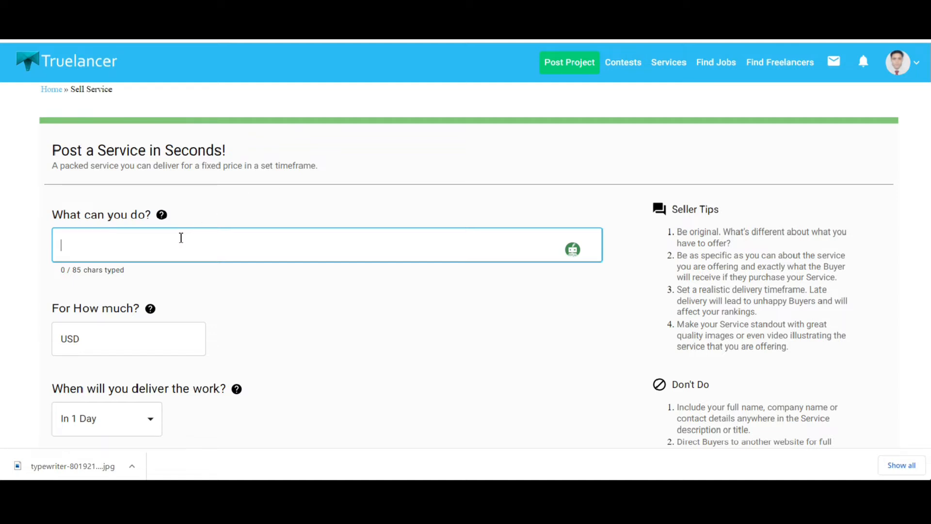
type("For only $15, I can write 6 SEO-friendly 500-word articles.")
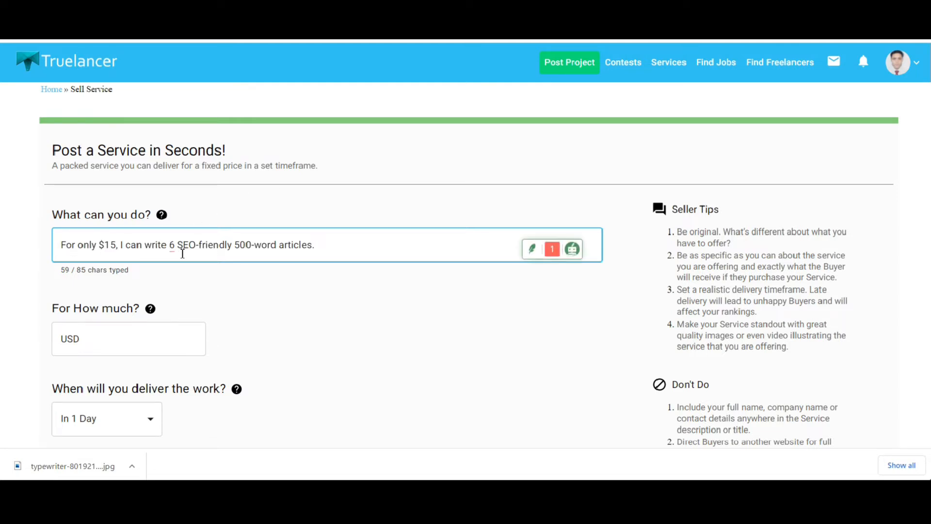
left_click(253, 245)
key("BackSpace")
Set the service price to 15 USD and the delivery time to In 5 Days
left_click(143, 346)
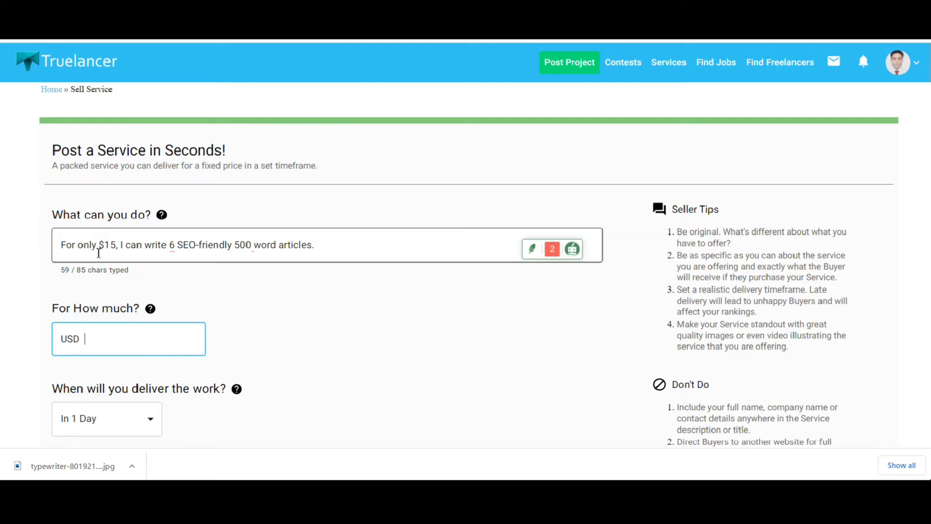
type("15")
left_click(306, 339)
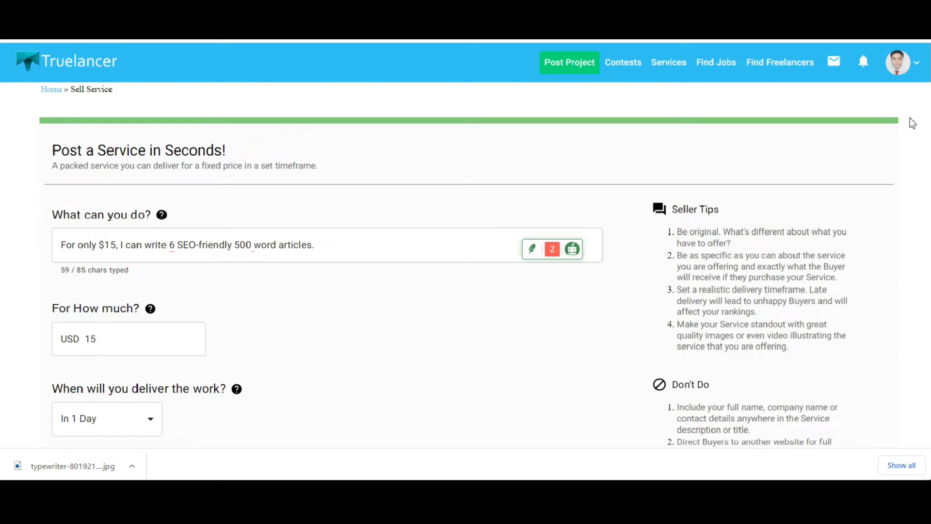
scroll(908, 121, "down", 1)
scroll(499, 245, "down", 1)
left_click(176, 135)
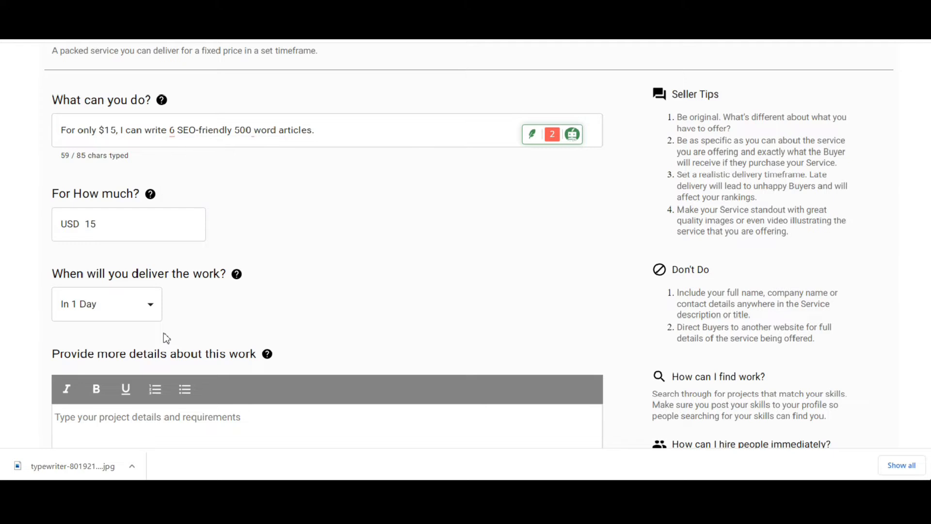
left_click(148, 306)
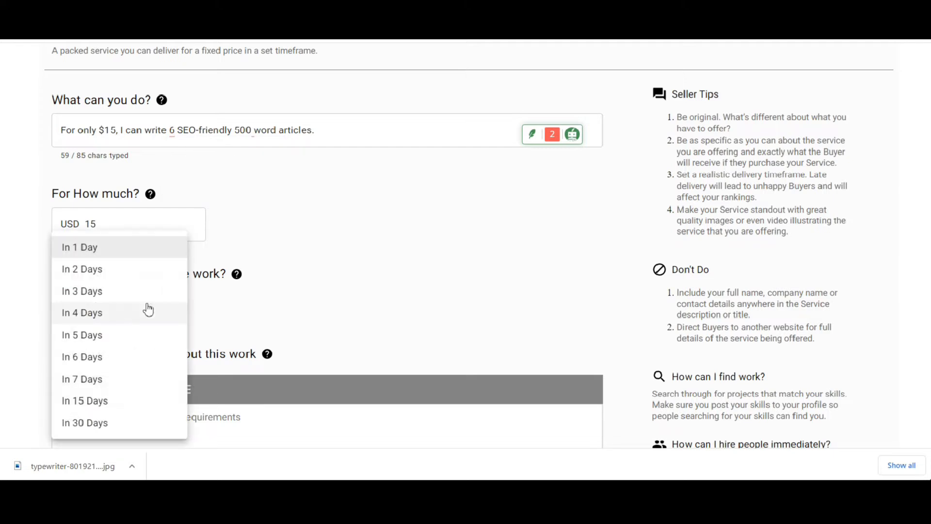
left_click(95, 332)
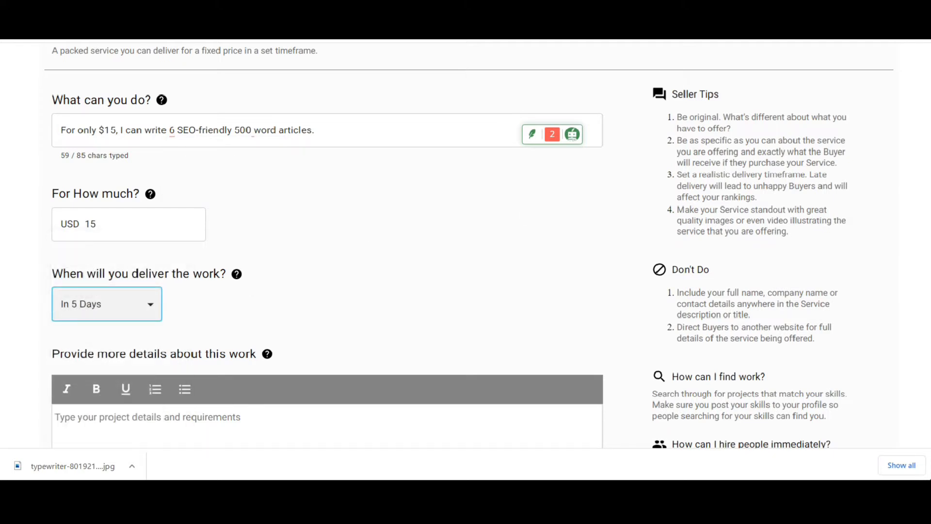
Paste the prepared service description into the work details and delete its repeated title line with the blank lines below it
scroll(224, 260, "down", 3)
left_click(202, 240)
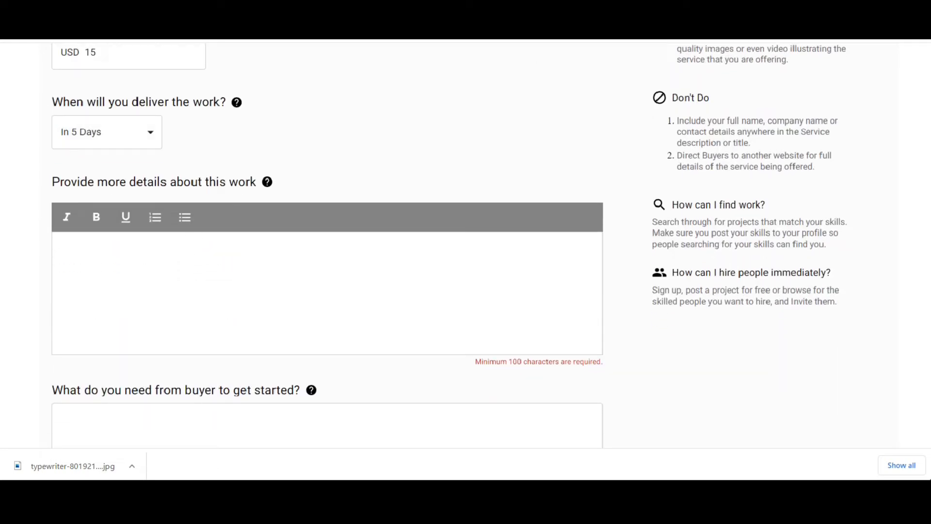
key("ctrl+v")
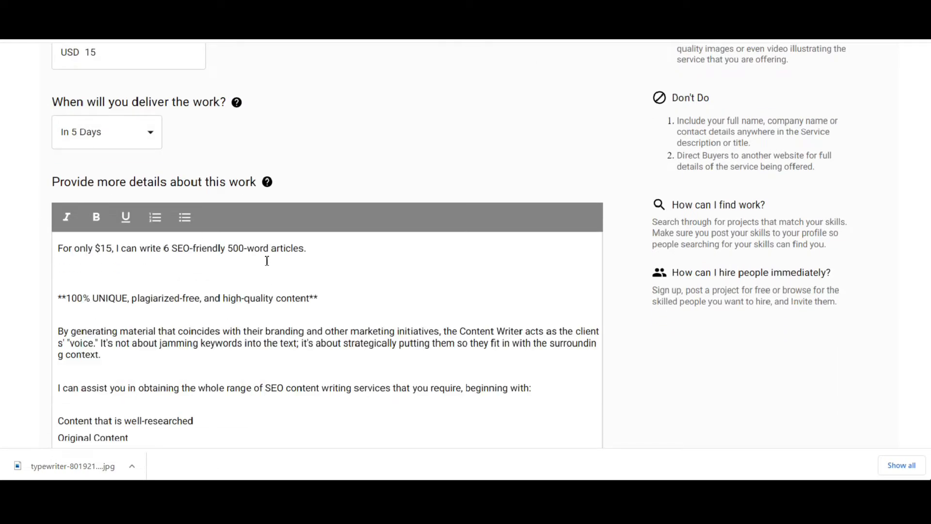
left_click_drag(63, 250, 334, 250)
key("Delete")
key("Delete")
key("Delete")
key("Delete")
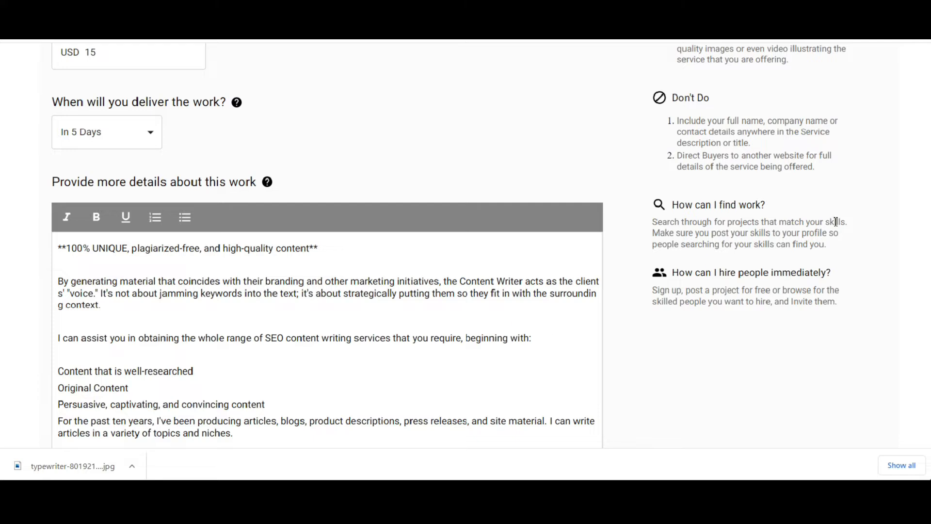
In the description's "Articles from press releases" line, insert line breaks after "press releases," and after "company brochures,"
scroll(321, 270, "down", 3)
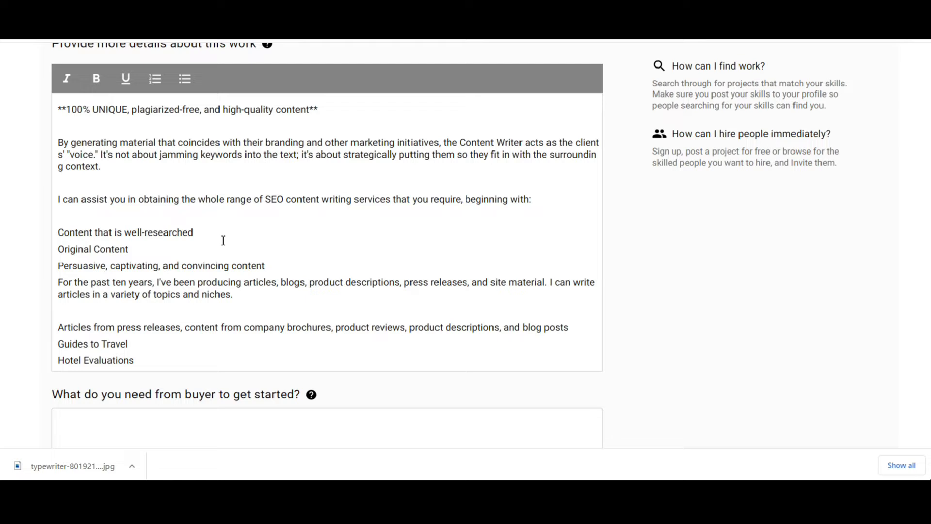
left_click_drag(142, 361, 56, 361)
left_click(184, 327)
key("Return")
key("Right")
key("Right")
key("Right")
key("Right")
key("Right")
key("Right")
key("Right")
key("Right")
key("Right")
key("Right")
key("Right")
key("Right")
key("Right")
key("Right")
key("Right")
key("Right")
key("Right")
key("Right")
key("Right")
key("Right")
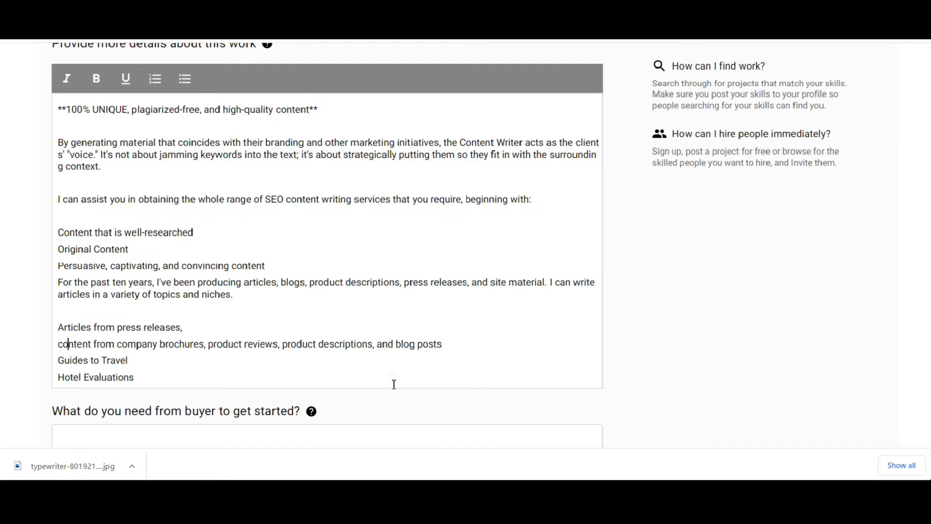
key("Right")
key("Right")
key("Right")
key("Right")
key("Right")
key("Right")
key("Return")
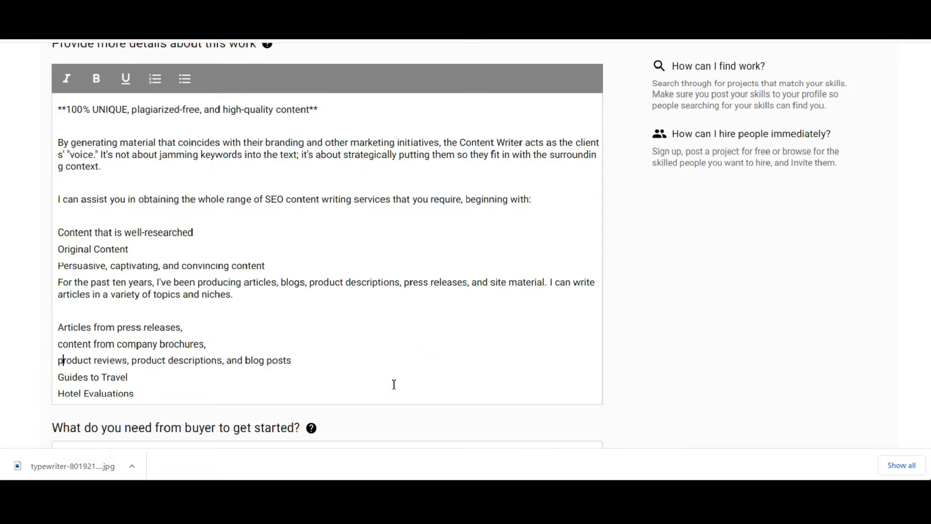
Insert a line break after "product reviews," so the product descriptions text starts on its own line
key("Right")
key("Right")
key("Right")
key("Right")
key("Right")
key("Right")
key("Right")
key("Right")
key("Right")
key("Right")
key("Right")
key("Right")
key("Right")
key("Right")
key("Left")
key("Return")
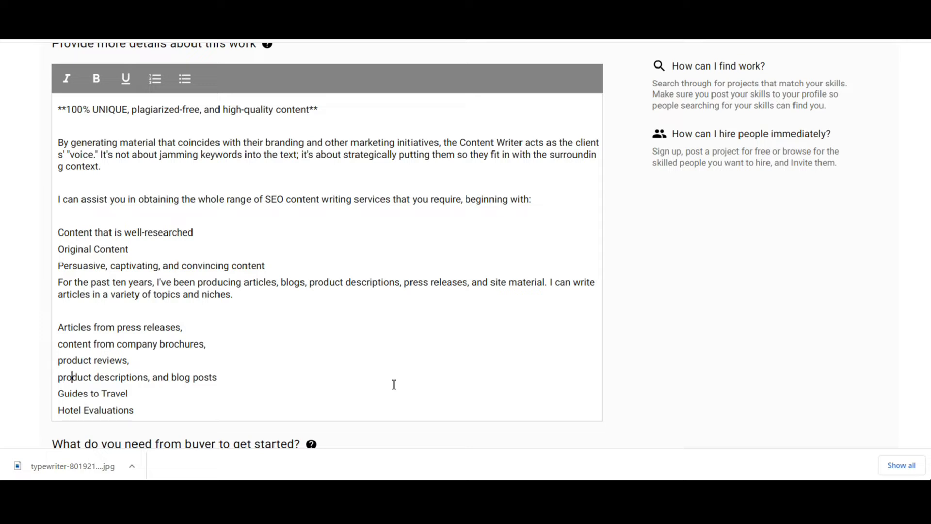
Move "blog posts" onto its own line after "product descriptions, and"
key("Right")
key("Right")
key("Right")
key("Right")
key("Right")
key("Right")
key("Right")
key("Right")
key("Right")
key("Right")
key("Return")
Join "product descriptions" back onto the "product reviews," line and delete the trailing ", and"
key("Left")
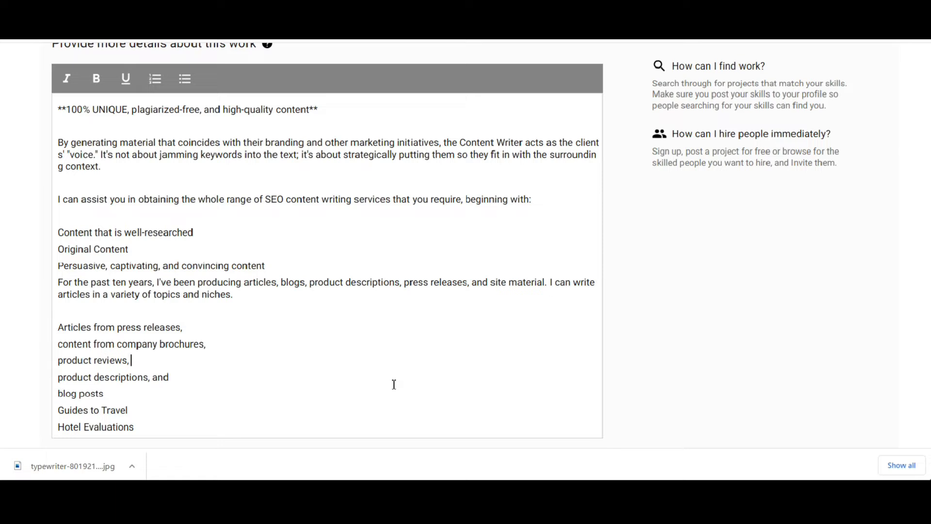
key("BackSpace")
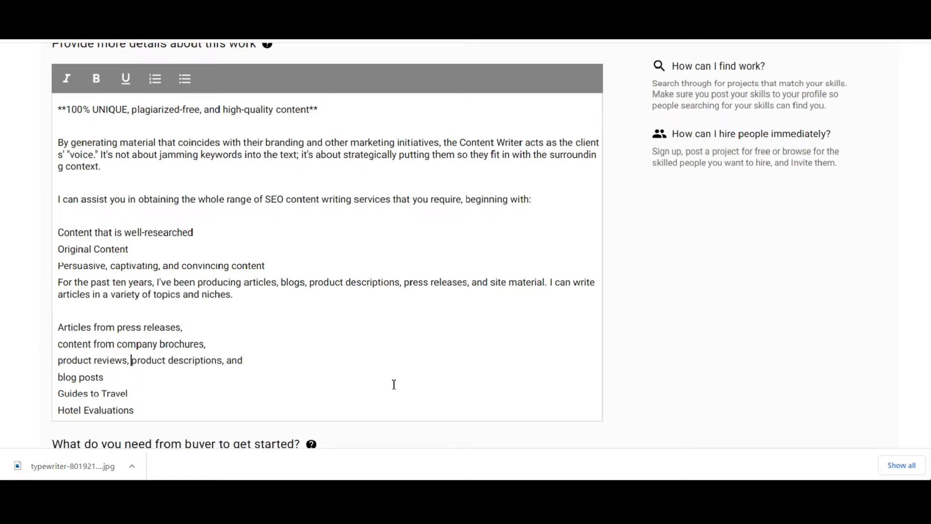
key("BackSpace")
key("BackSpace")
key("BackSpace")
Format the six lines from "Articles from press releases," to "Hotel Evaluations" as a bulleted list
left_click(77, 343)
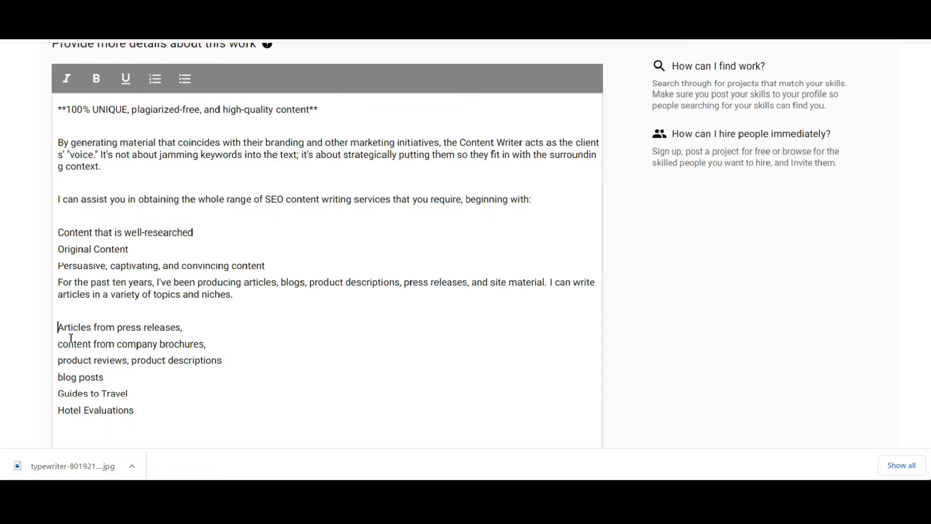
left_click_drag(58, 327, 134, 410)
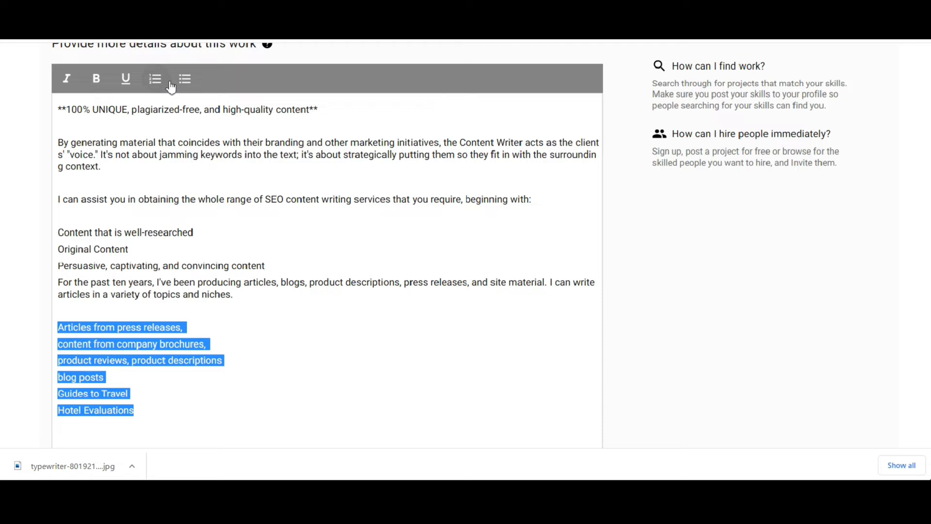
left_click(184, 80)
left_click(157, 82)
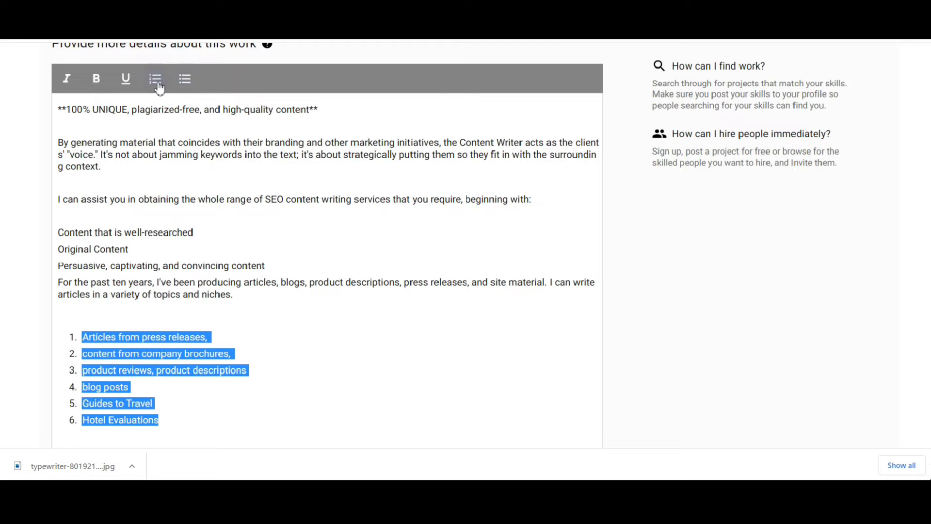
left_click(185, 82)
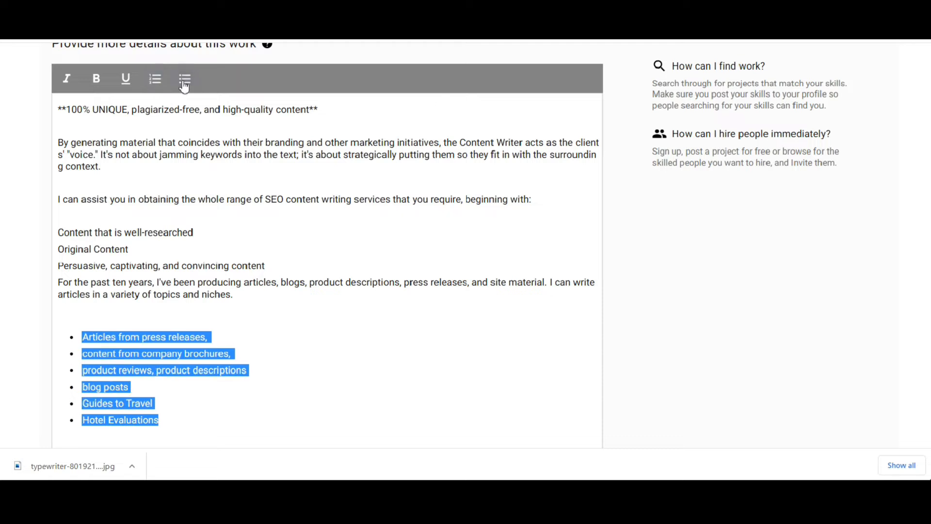
left_click(240, 420)
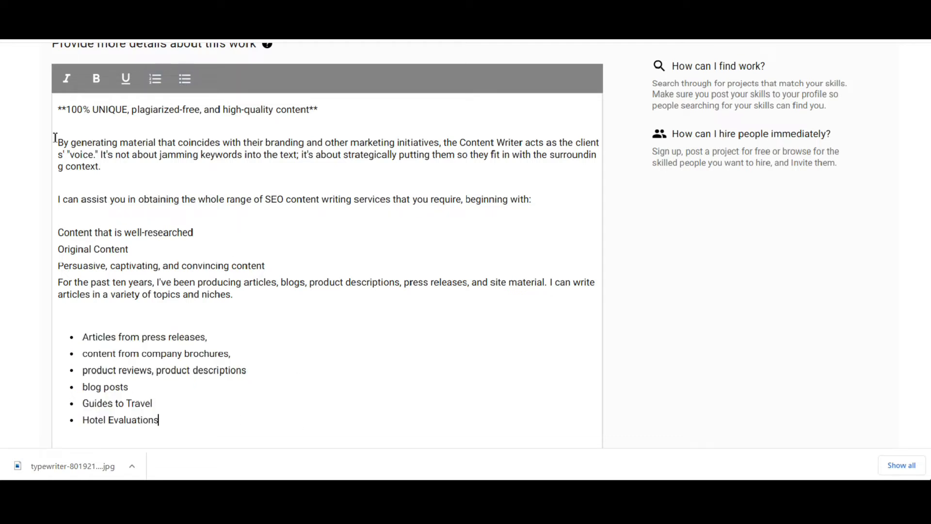
Make a numbered list of the lines "Content that is well-researched" to "Persuasive, captivating, and convincing content" and add a blank line below it
left_click_drag(62, 109, 328, 111)
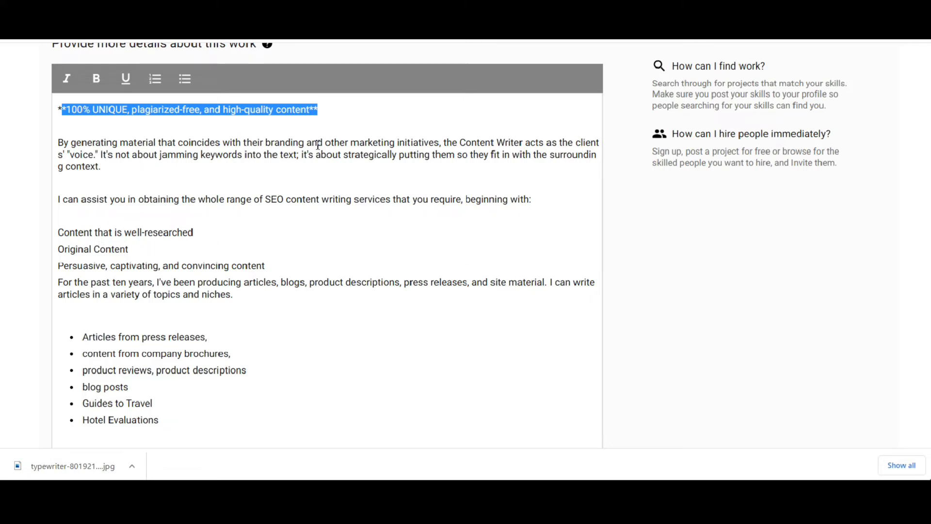
left_click(88, 247)
left_click_drag(58, 233, 265, 267)
left_click(155, 79)
left_click(58, 302)
key("Return")
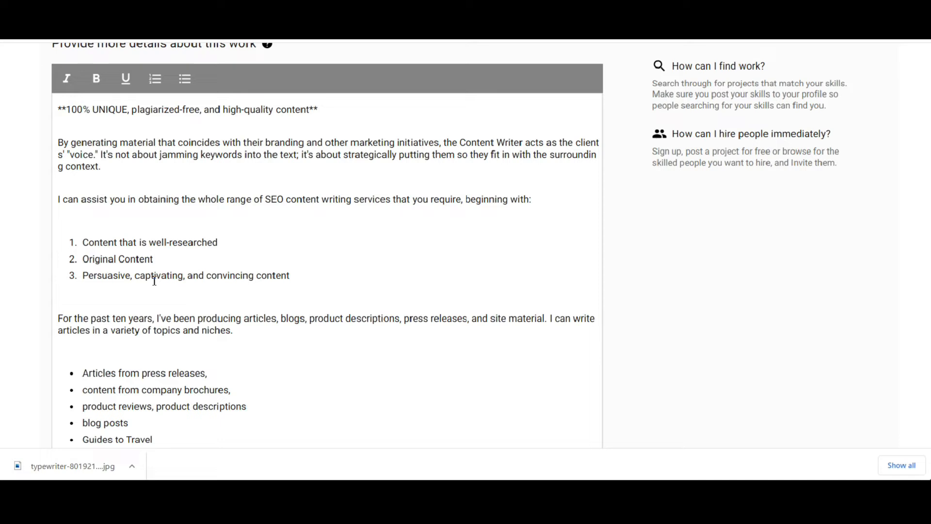
Enter the buyer requirements "1. I'd like to learn as much as possible about your content writing." and "2. Your targeted content niche or keyword."
scroll(327, 243, "down", 3)
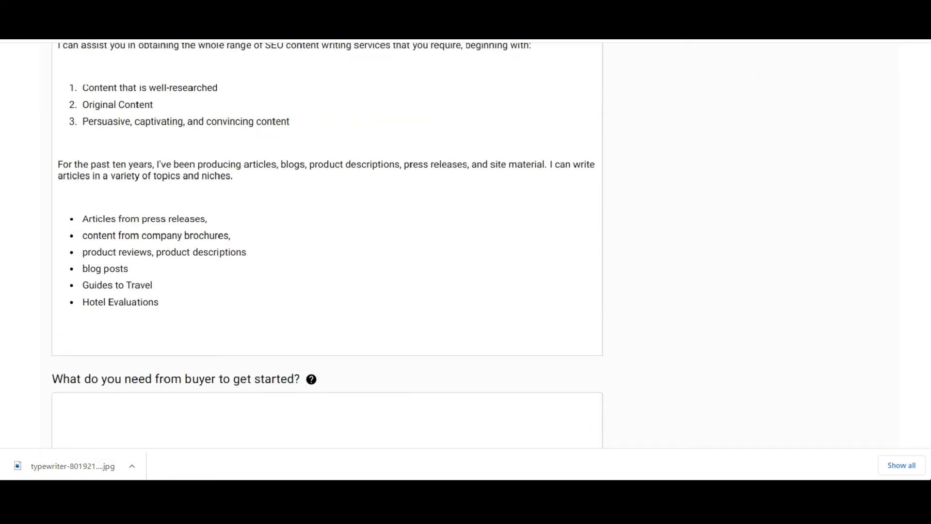
scroll(328, 242, "down", 3)
left_click(95, 249)
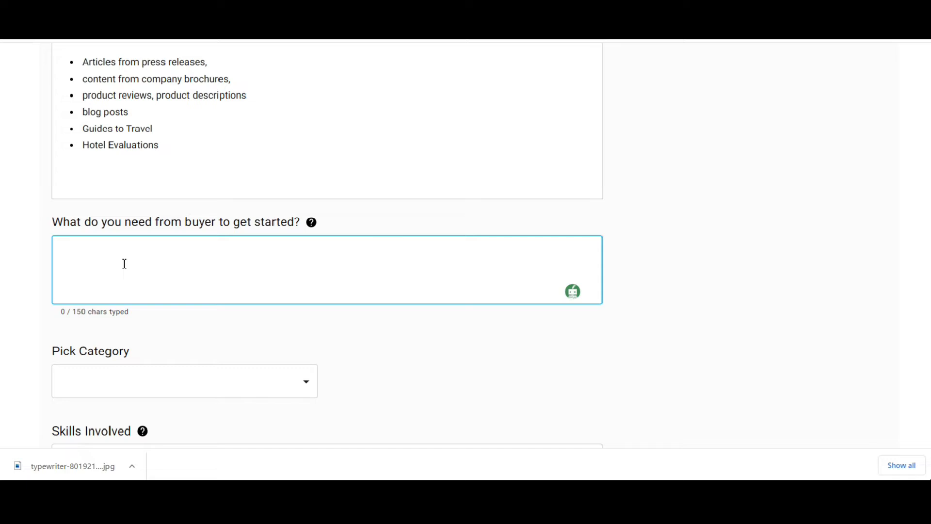
type("1. I'd like to learn as much as possible about your content writing.")
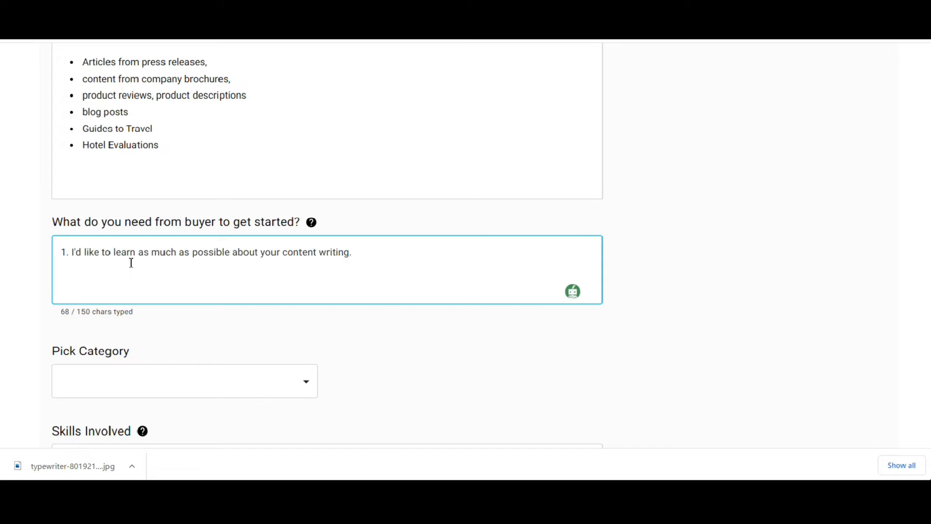
key("Return")
key("Return")
type("2. Your targeted content niche or keyword.")
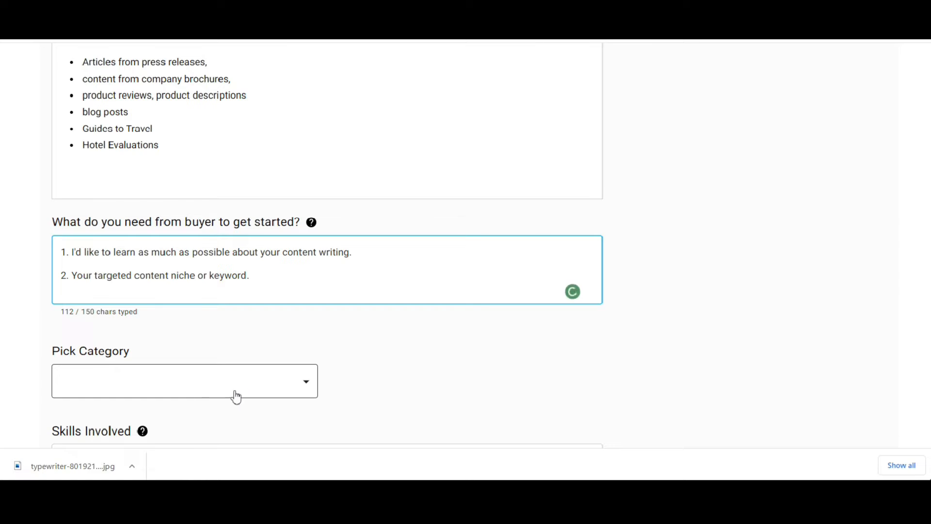
Set the service category to Writing, Content & Translation
left_click(235, 395)
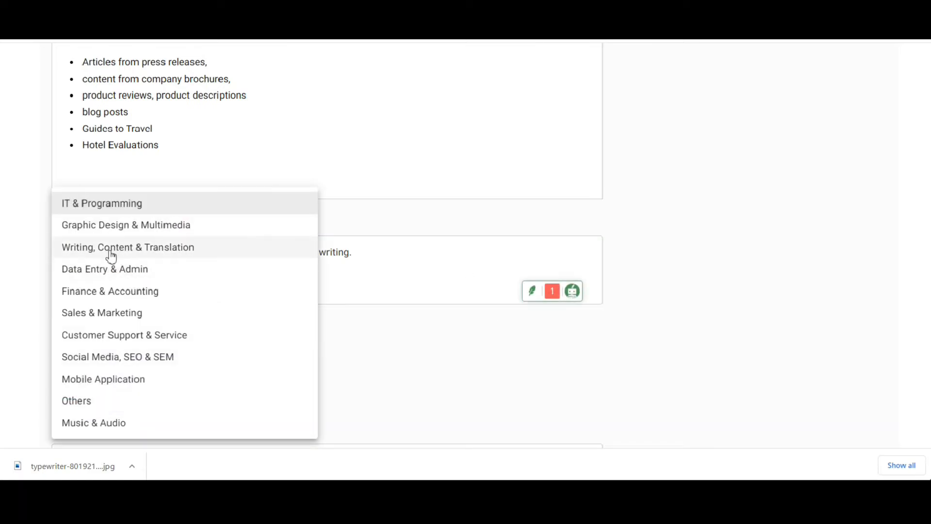
left_click(159, 249)
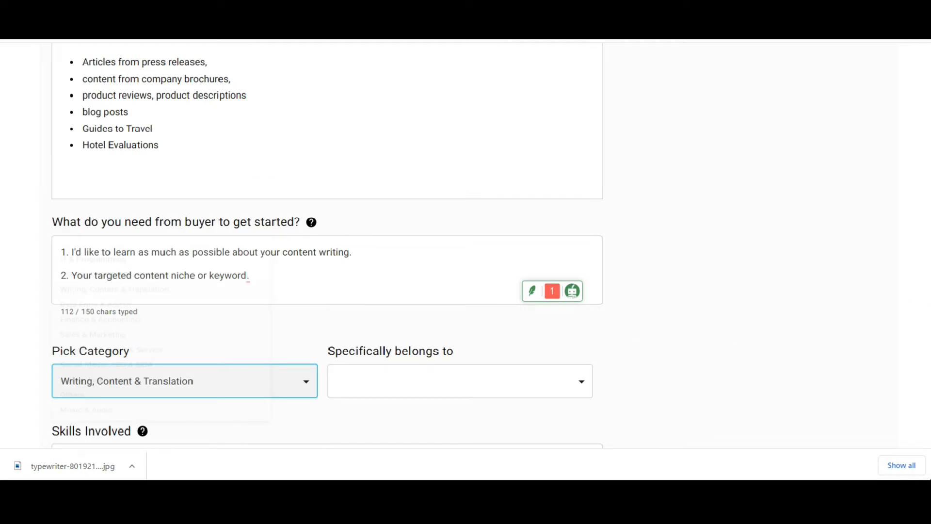
scroll(327, 245, "down", 1)
scroll(670, 269, "down", 5)
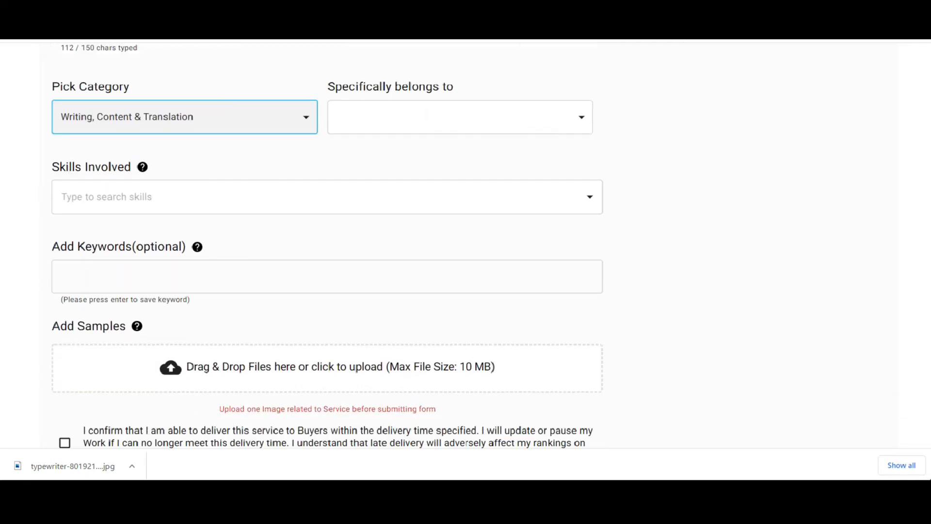
Add the skills Article Rewriting and Article Writing to the service
left_click(129, 201)
type("article")
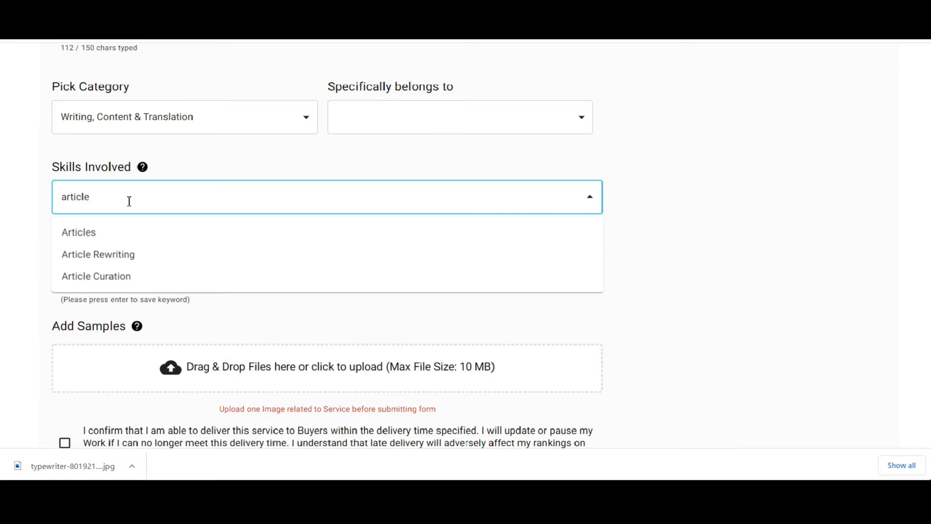
left_click(100, 256)
left_click(181, 198)
type("a")
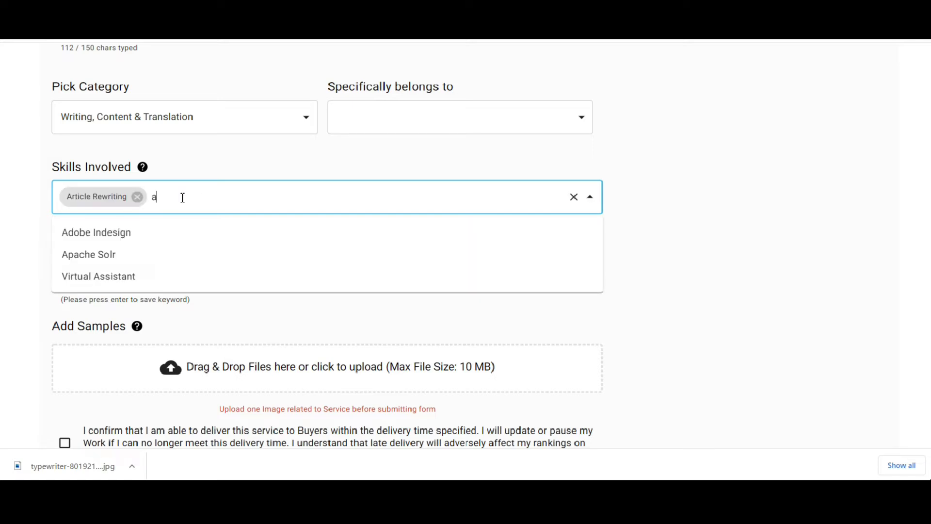
type("rticle wr")
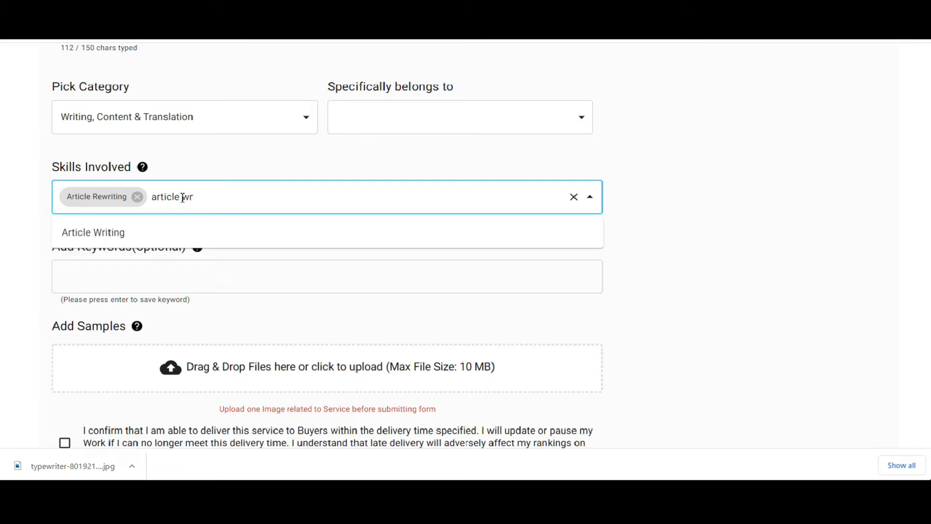
left_click(165, 233)
Add the skills Creative Writing, Copywriting, Seo Writing, Content Writing, Blog Writing and Speech Writing to the service
type("creative")
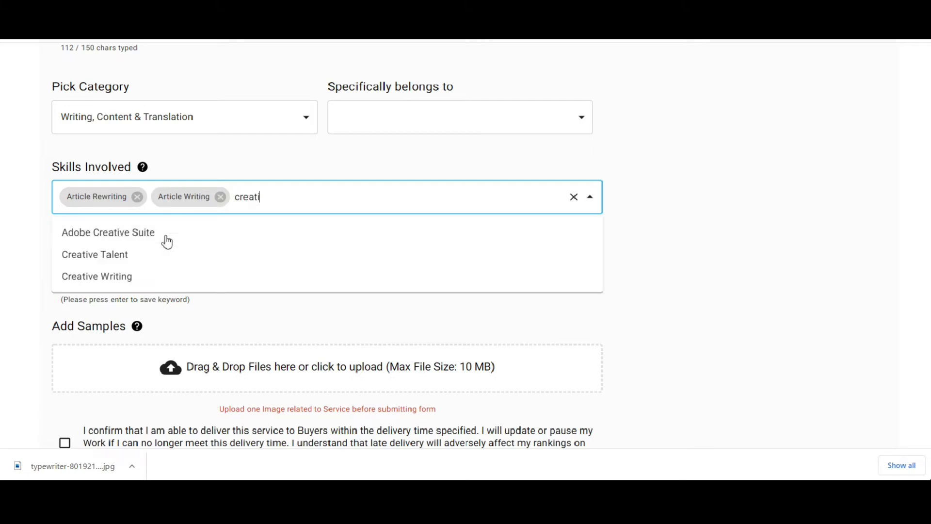
left_click(130, 284)
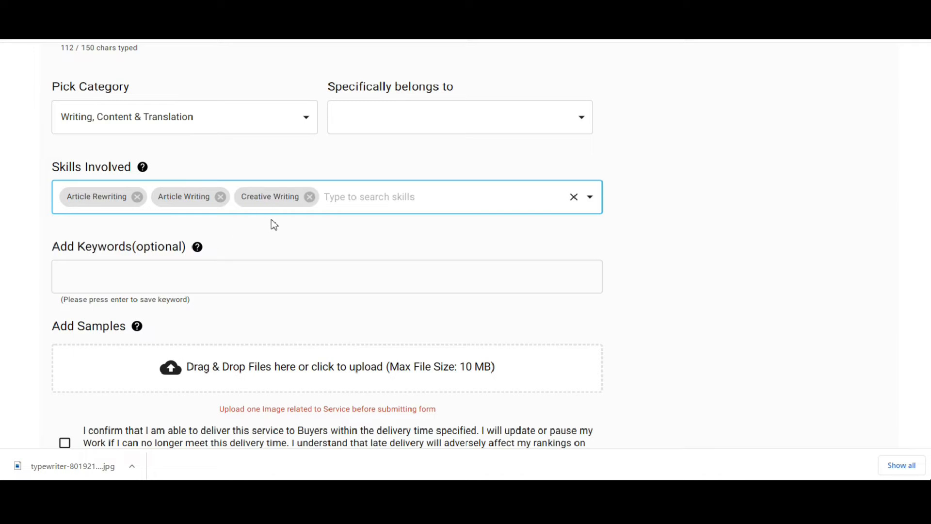
type("writin")
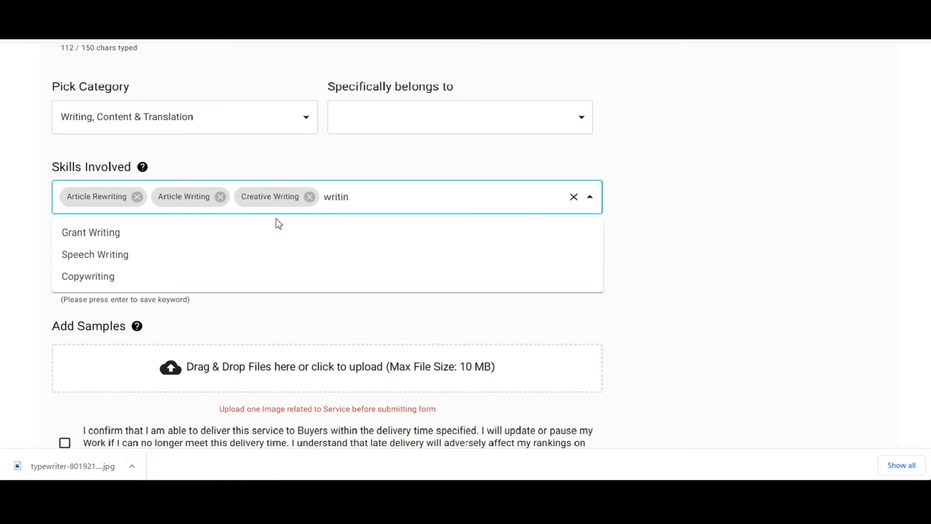
left_click(178, 282)
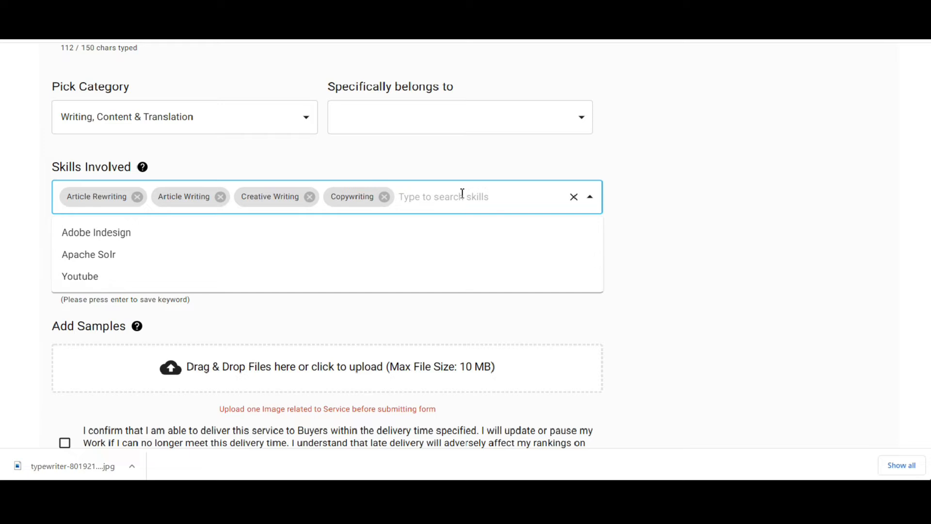
type("seo wri")
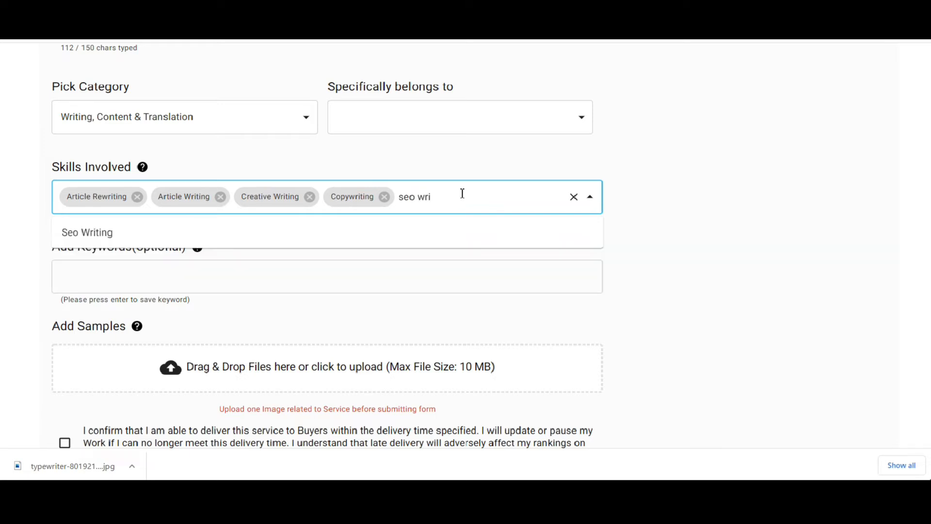
left_click(171, 235)
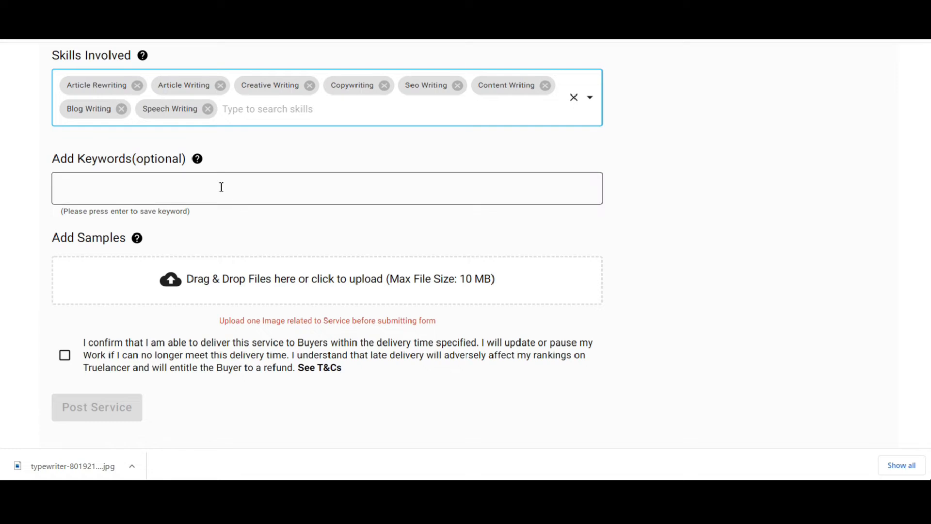
Add the keyword "article writing" to the service
left_click(220, 187)
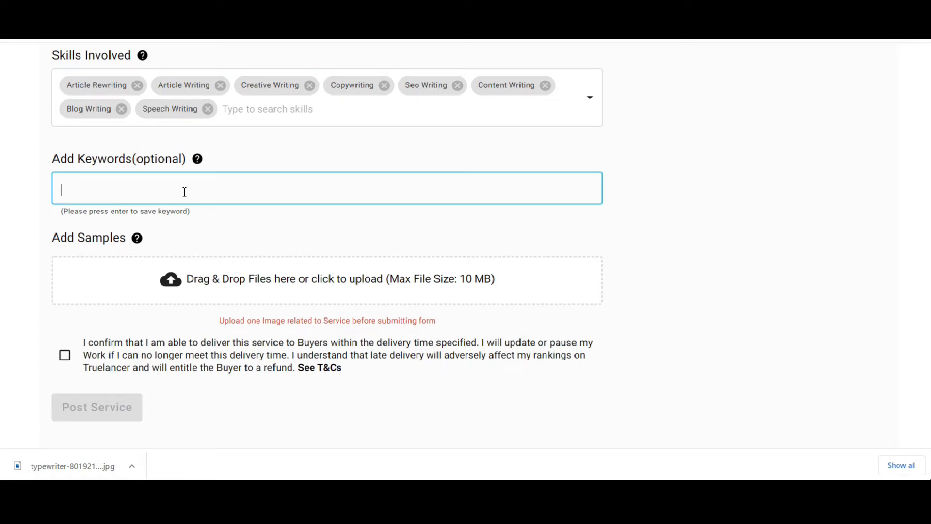
scroll(299, 354, "up", 1)
type("aricle writing")
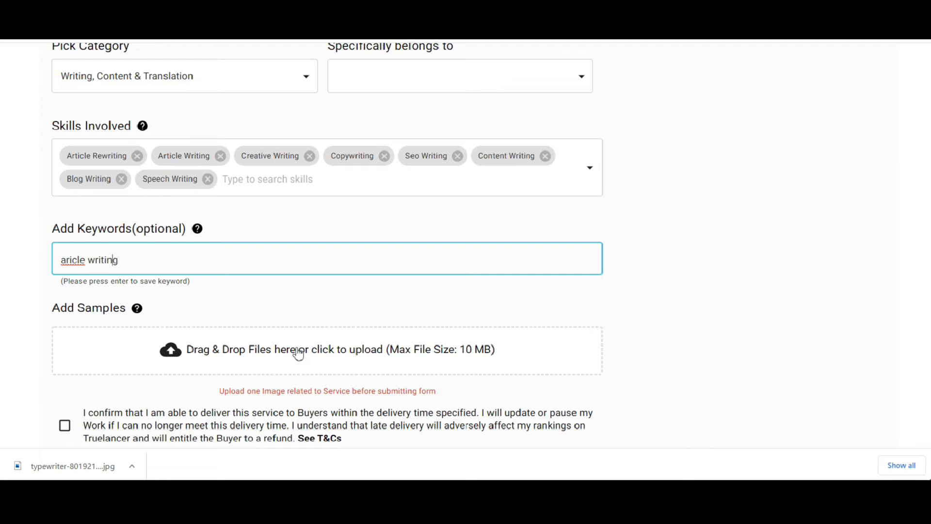
key("Left")
key("Left")
key("Left")
key("Left")
key("Left")
key("Left")
key("Left")
key("Left")
key("Left")
key("Left")
key("Left")
key("Left")
type("t")
key("Right")
key("Right")
key("Right")
key("Right")
key("Right")
key("Right")
key("Right")
key("Right")
key("Right")
key("Right")
key("Right")
key("Return")
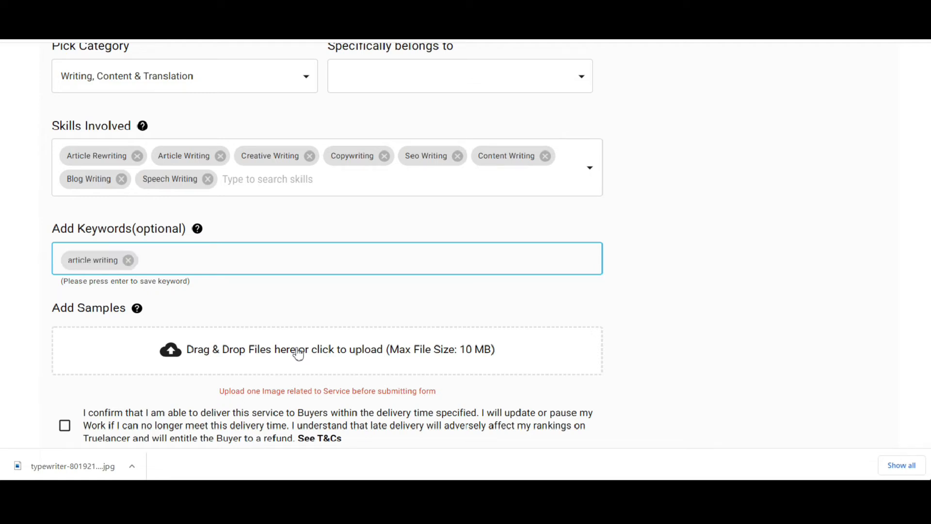
Add the keywords "content writing", "creative writing", "blog writing" and "copywriting"
type("content writing")
key("Return")
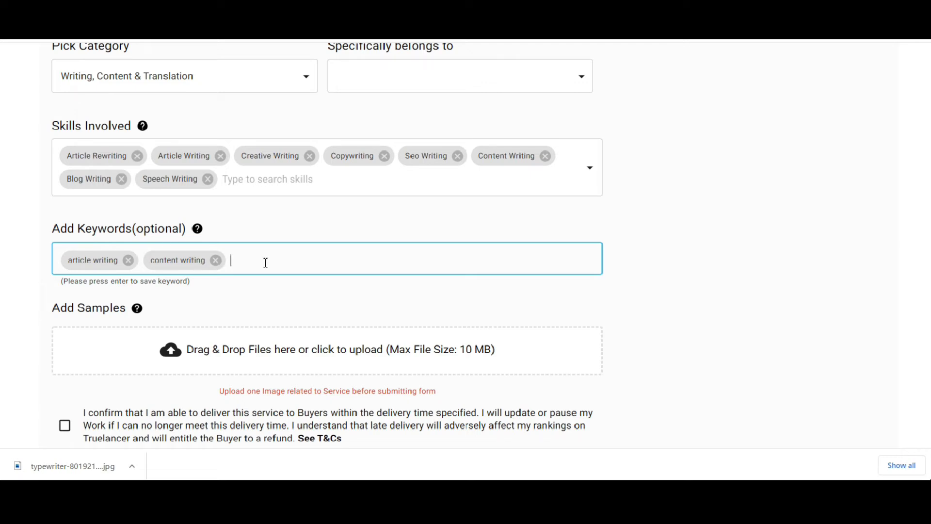
type("creative writing")
key("Return")
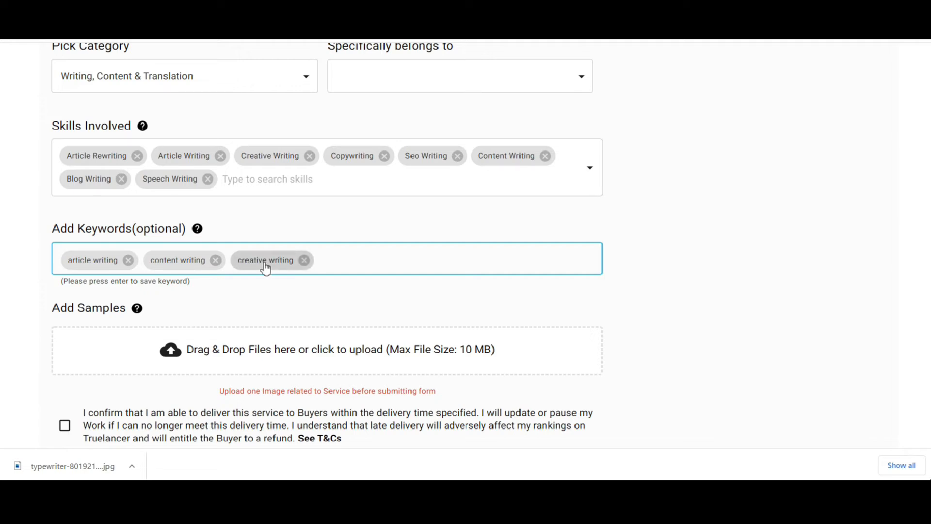
type("blog writing")
key("Return")
type("copywriting")
key("Return")
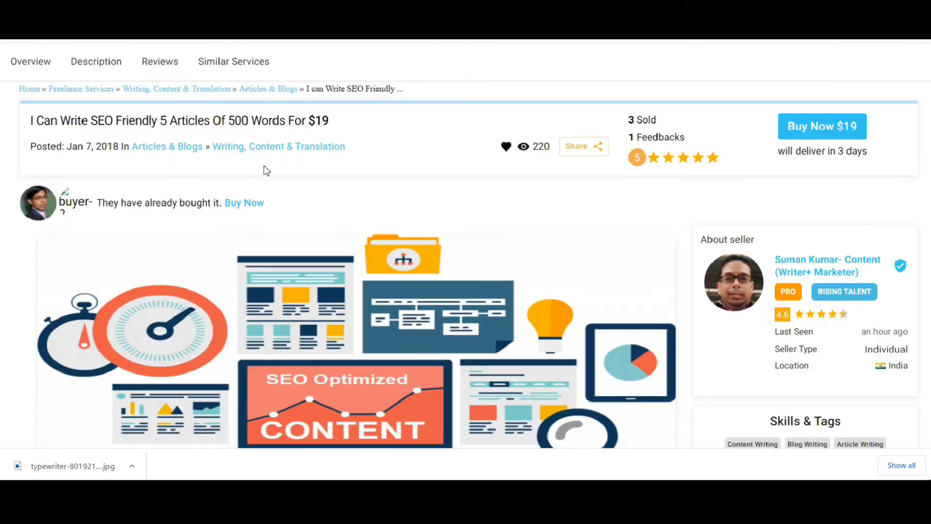
Examine the image, description and seller requirements of an existing SEO article-writing service as a reference
left_click_drag(930, 97, 929, 96)
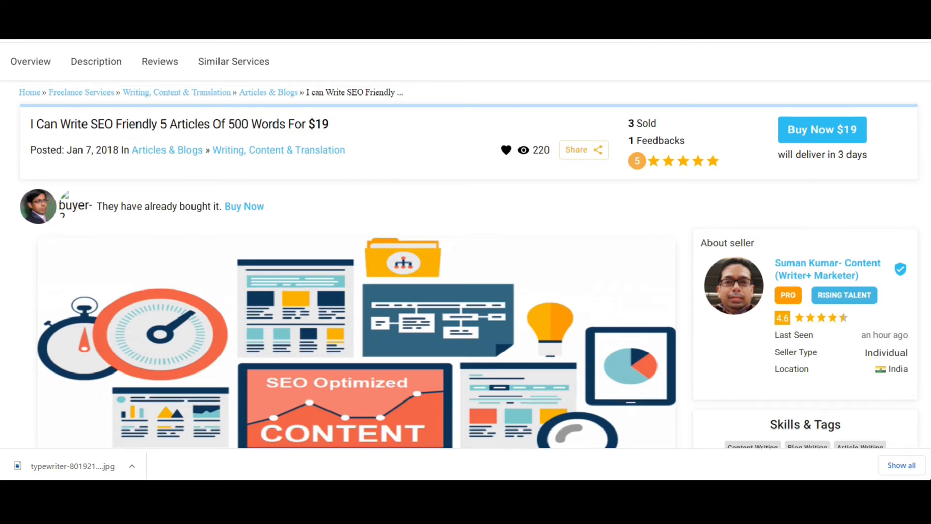
scroll(380, 210, "down", 10)
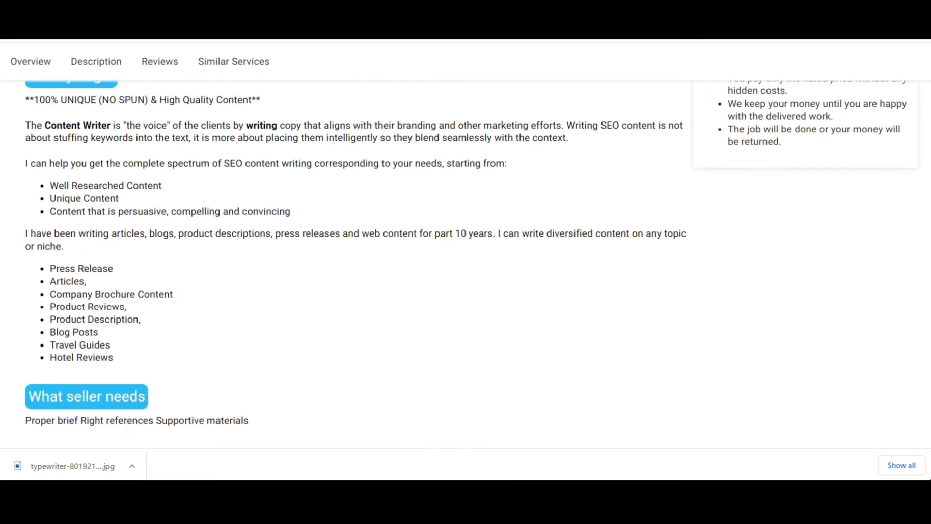
scroll(380, 262, "down", 5)
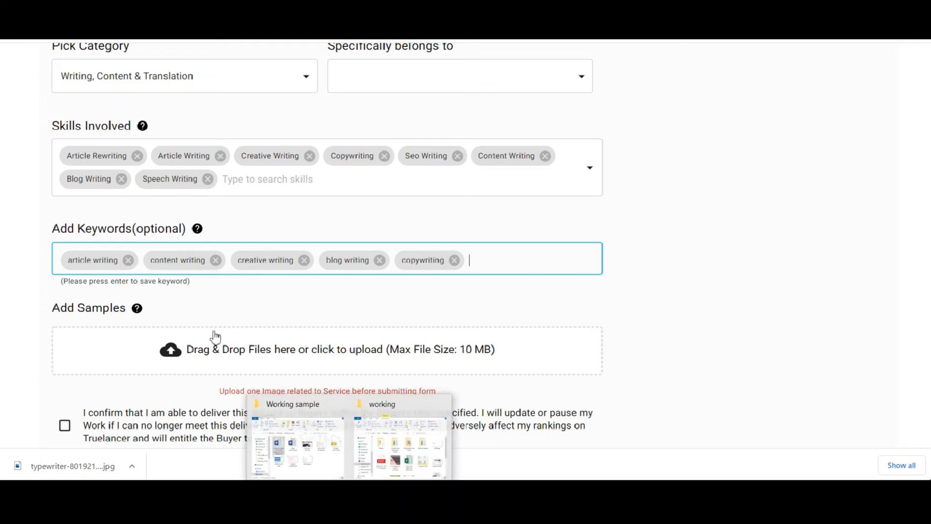
left_click(175, 354)
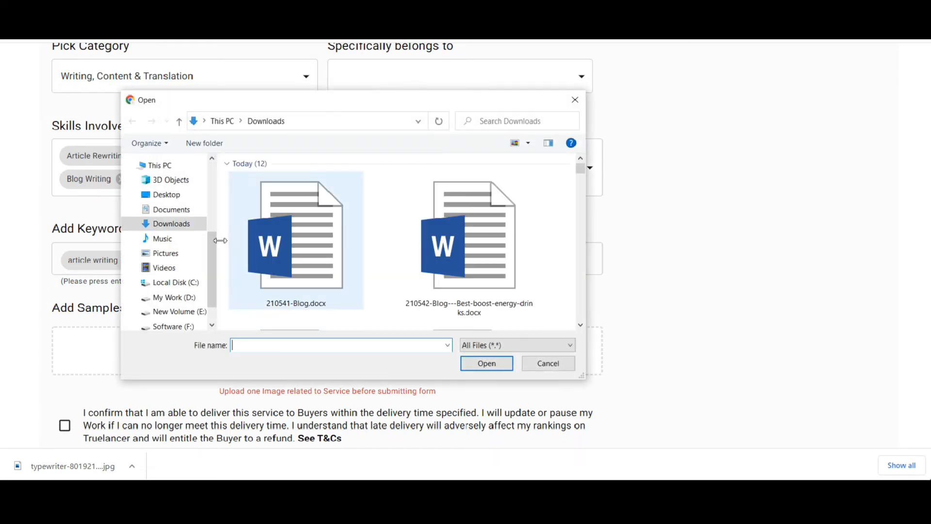
left_click(177, 196)
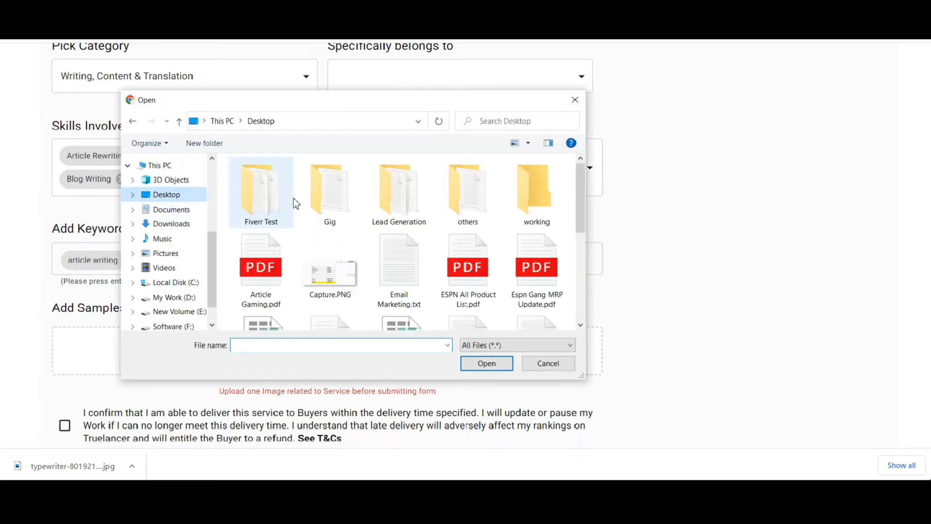
double_click(468, 201)
left_click(179, 121)
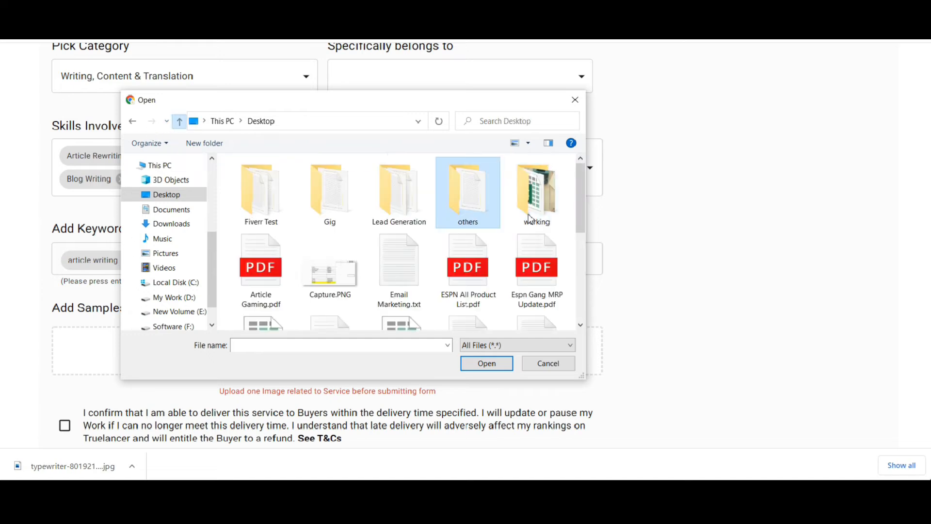
double_click(544, 209)
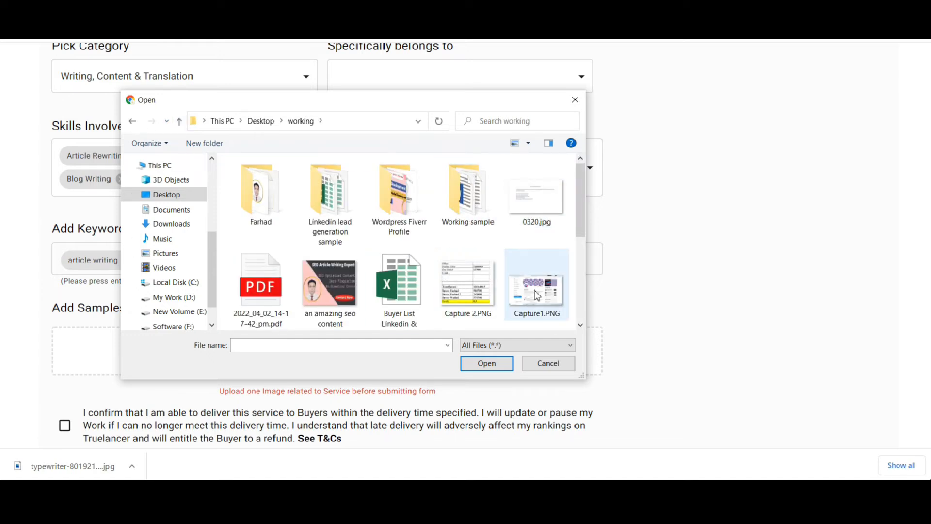
left_click_drag(584, 214, 577, 288)
left_click(392, 307)
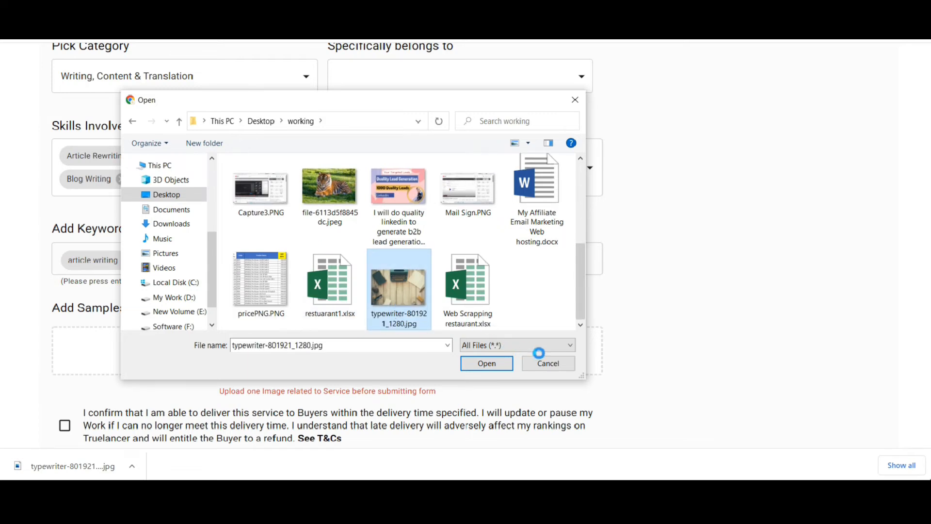
right_click(392, 291)
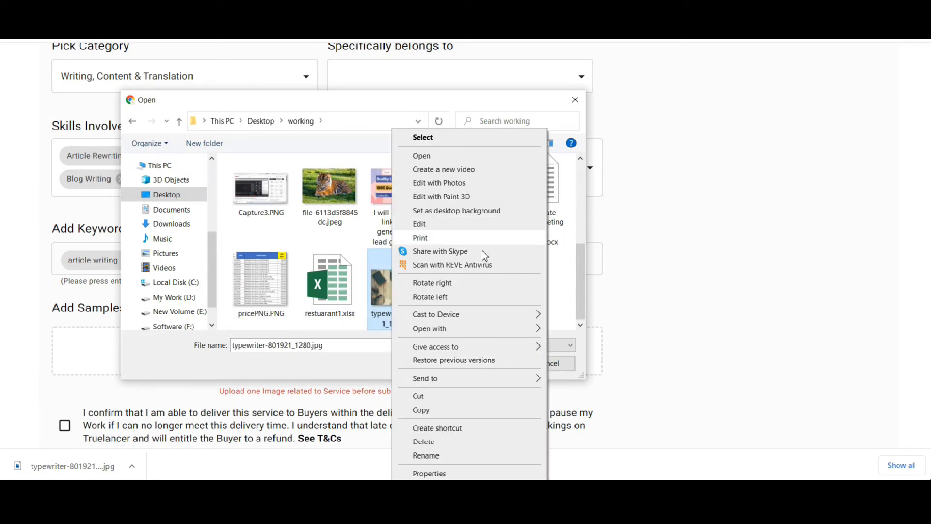
key("Escape")
key("Escape")
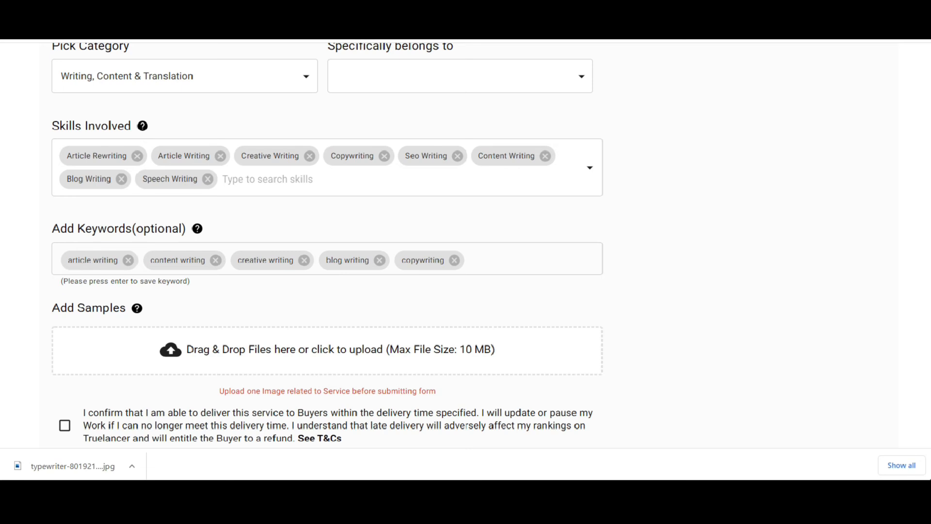
Copy the service title "For only $15, I can write 6 SEO-friendly 500 word articles." onto typewriter-801921_1280.jpg in Paint as text
scroll(403, 93, "up", 10)
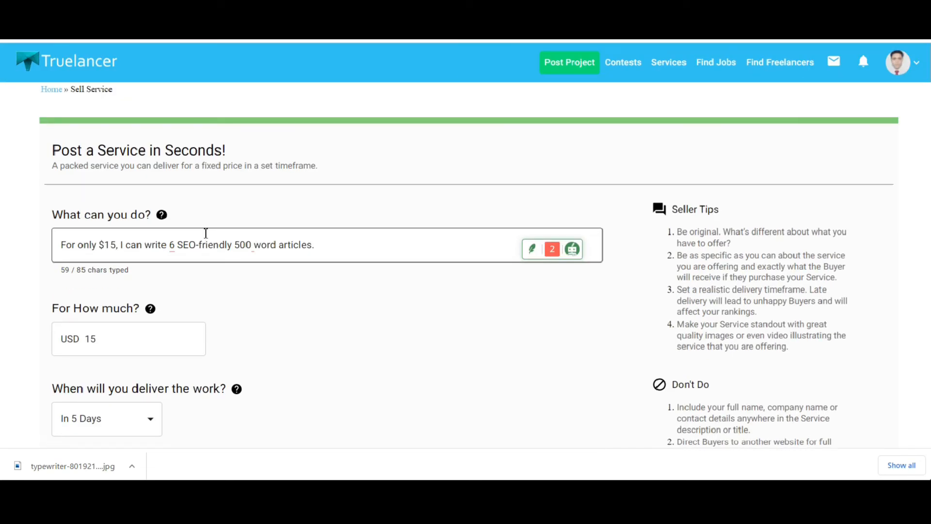
left_click(66, 239)
left_click_drag(321, 250, 48, 253)
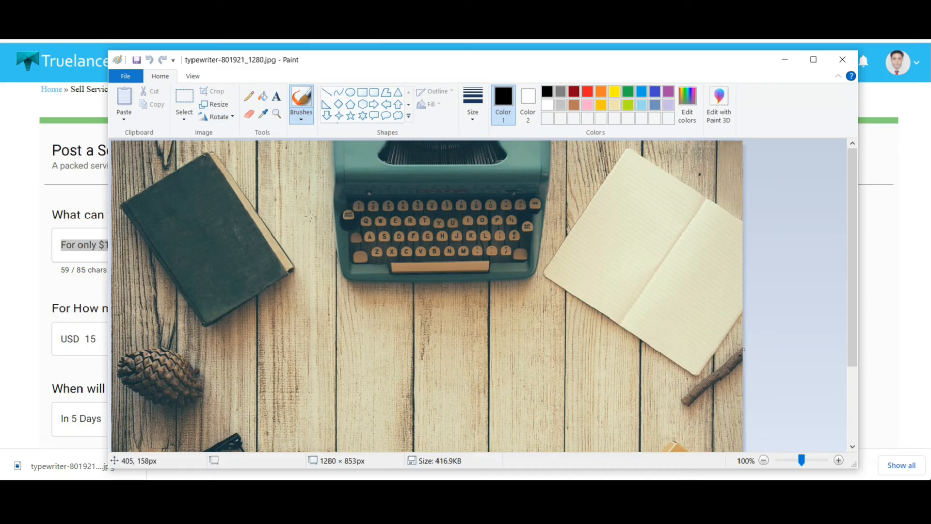
left_click(277, 98)
left_click(290, 252)
type("For only $15, I can write a SEO-friendly 500 word articles.")
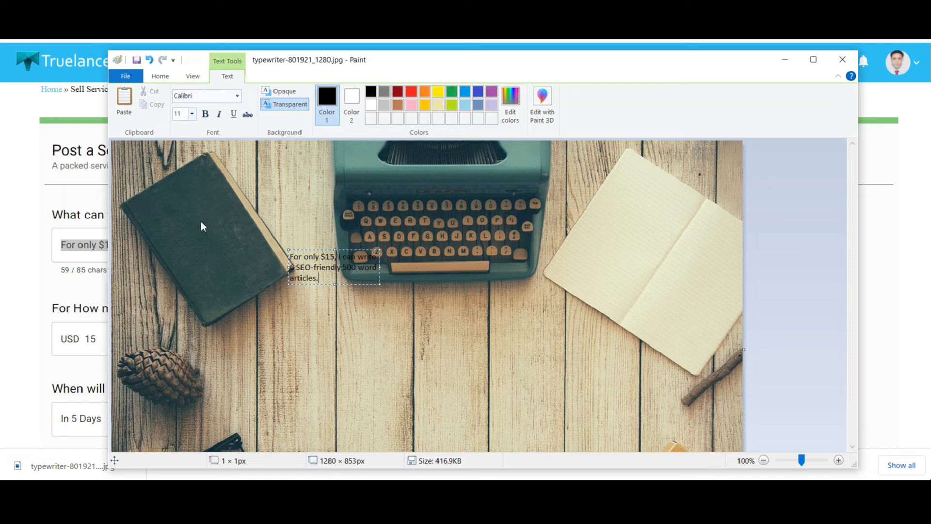
Format the image text as bold 48-point Calibri, narrow its text box and place it below the typewriter
left_click(192, 114)
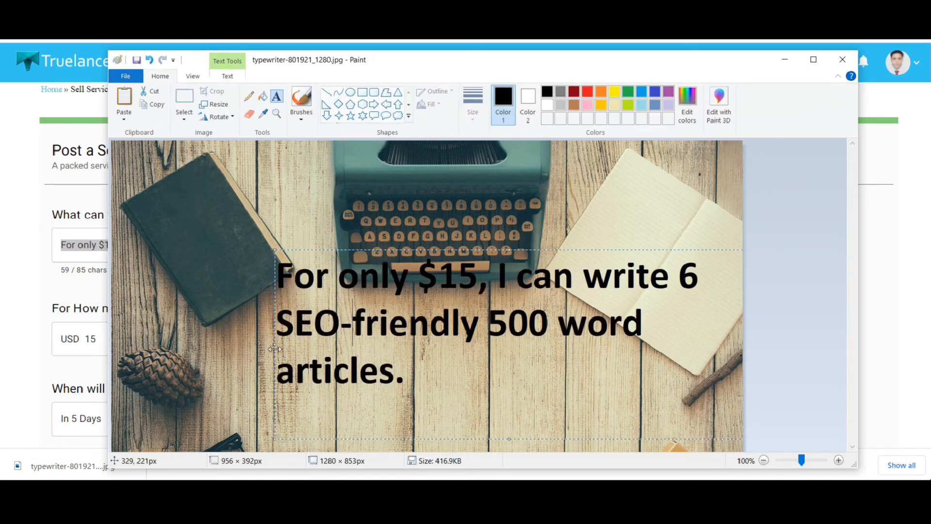
left_click_drag(275, 352, 325, 353)
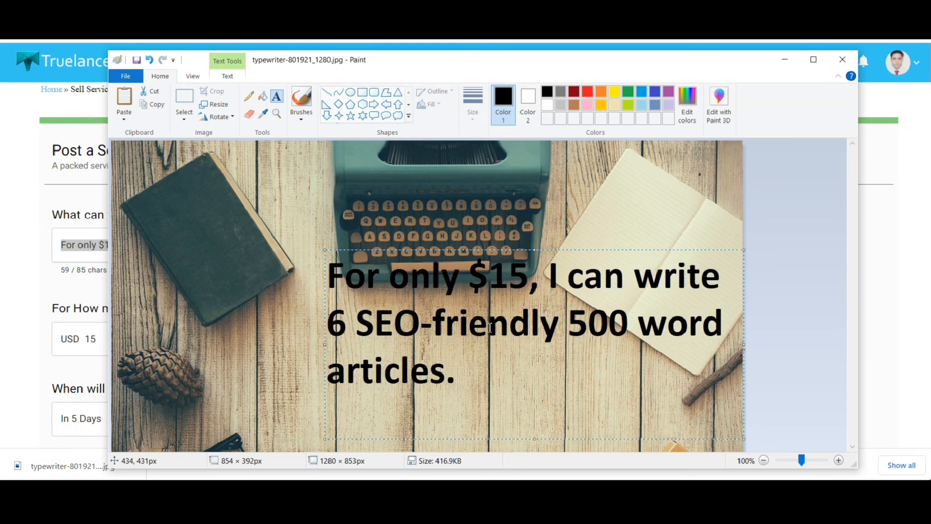
left_click(475, 220)
left_click_drag(492, 313, 479, 312)
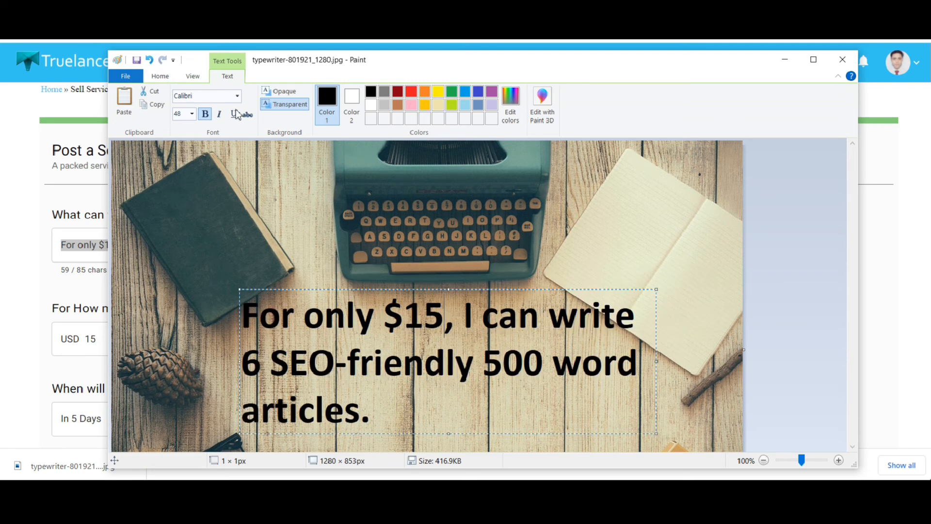
Open the image's resize settings in pixels and select the horizontal size for editing
left_click(164, 80)
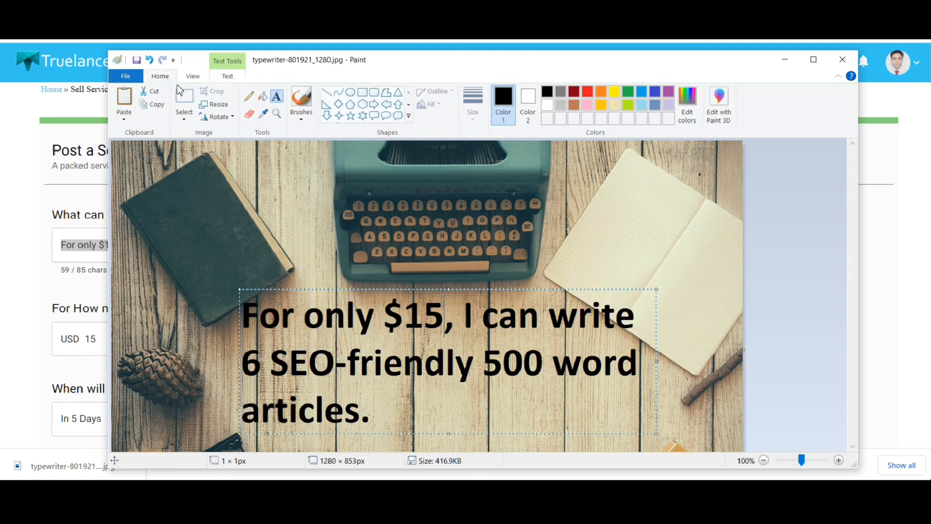
left_click(216, 104)
double_click(248, 177)
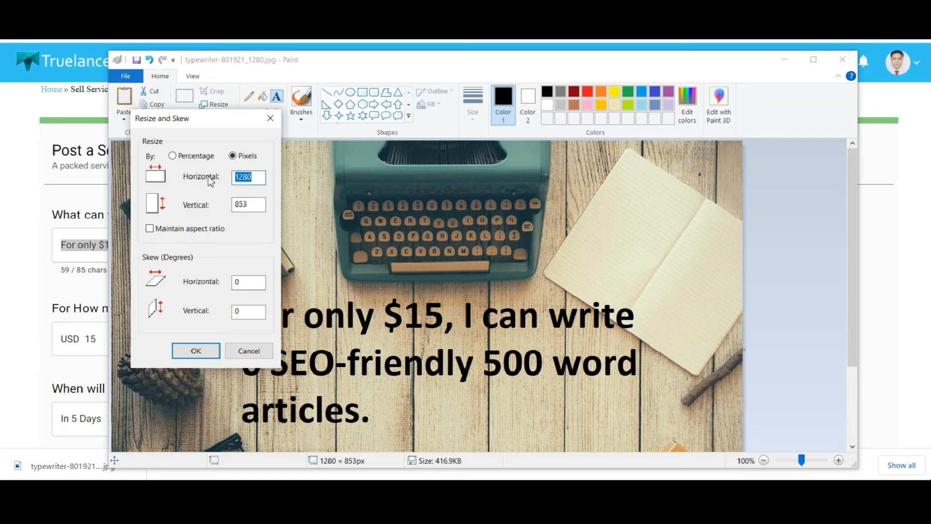